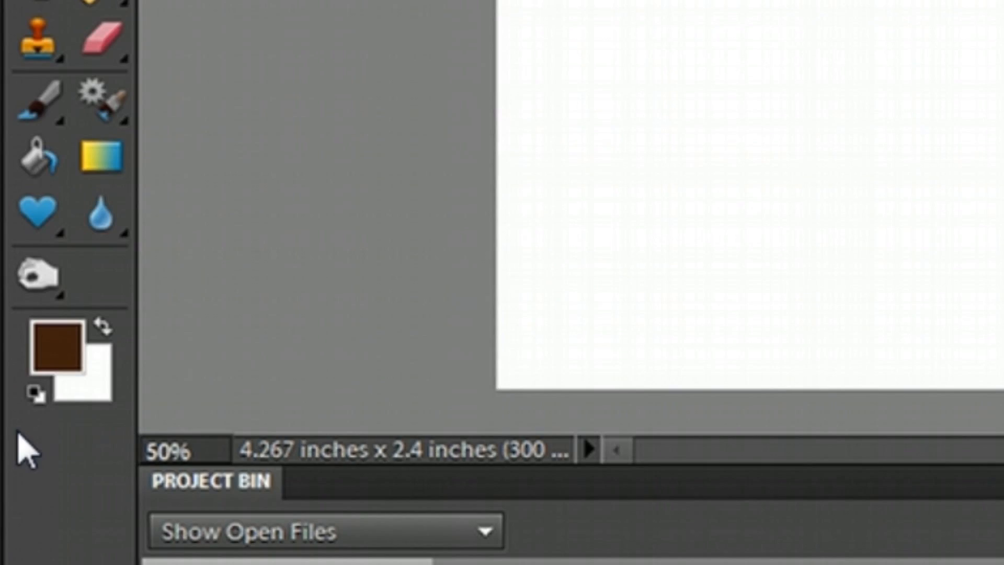
# Step: Starting from the default colours, set the foreground to dark grey and the background to black
pyautogui.click(35, 392)
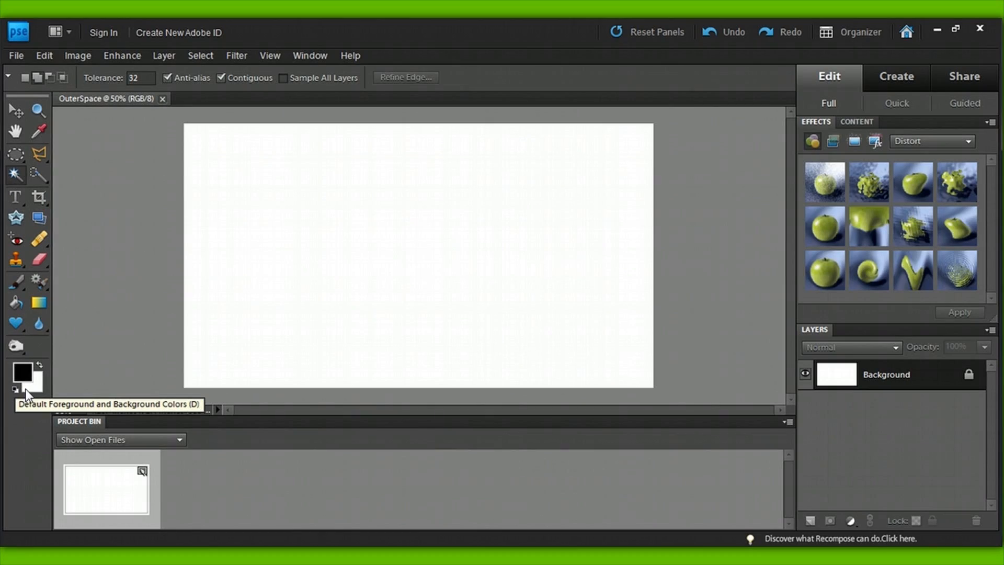
pyautogui.click(36, 389)
pyautogui.click(652, 272)
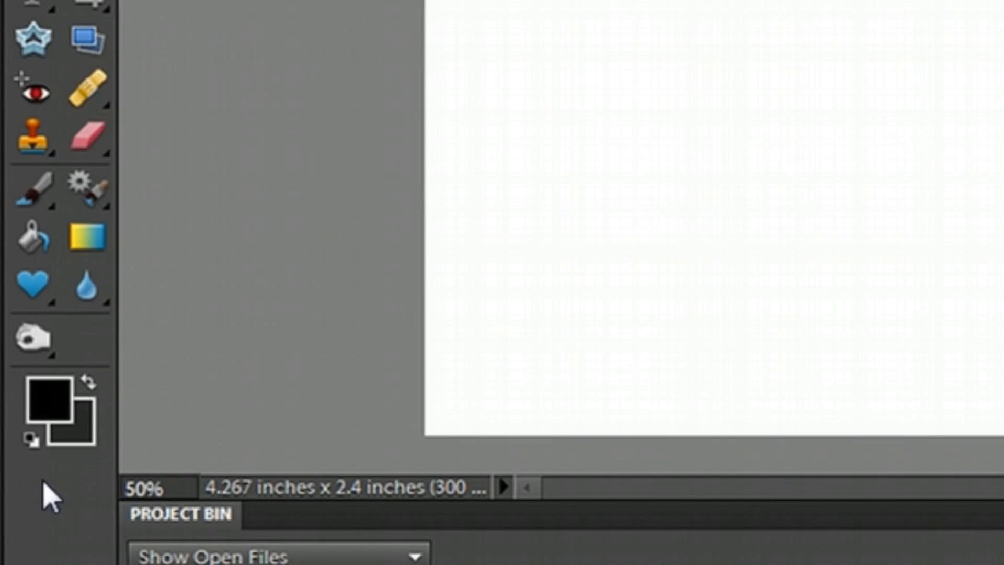
pyautogui.press('x')
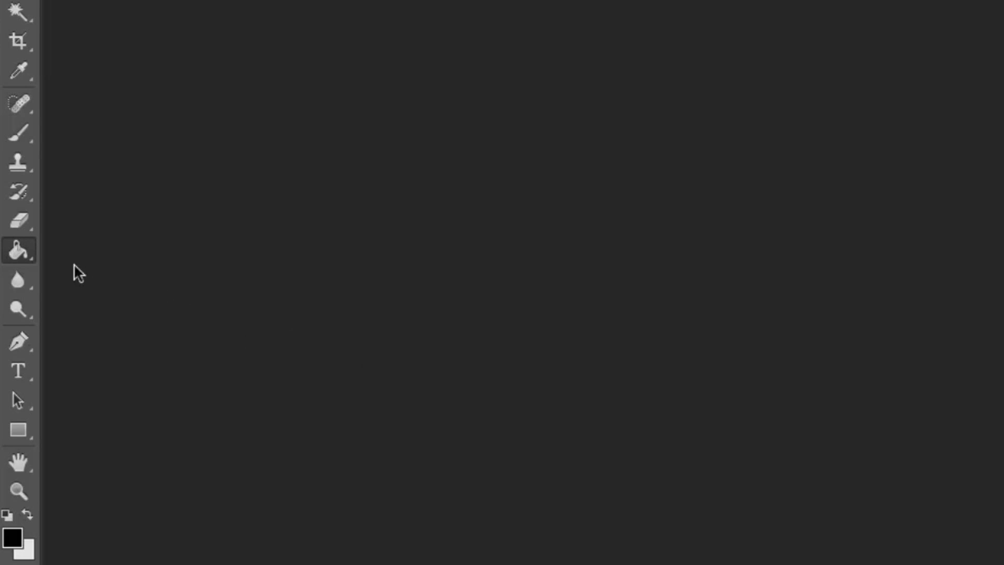
# Step: Try linear gradients of different lengths and directions on the blank Untitled-1 canvas with the Gradient tool
pyautogui.click(30, 258)
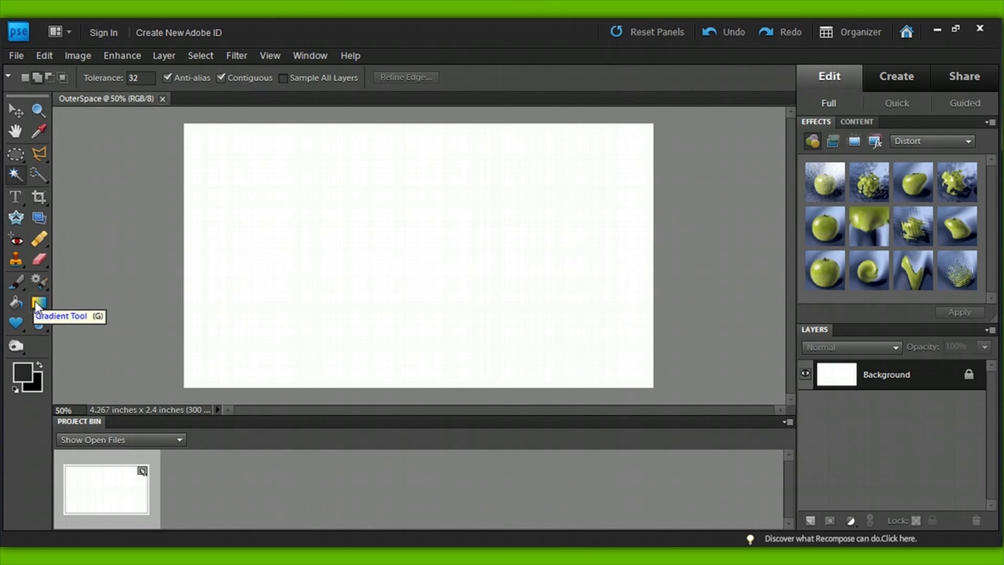
pyautogui.click(38, 303)
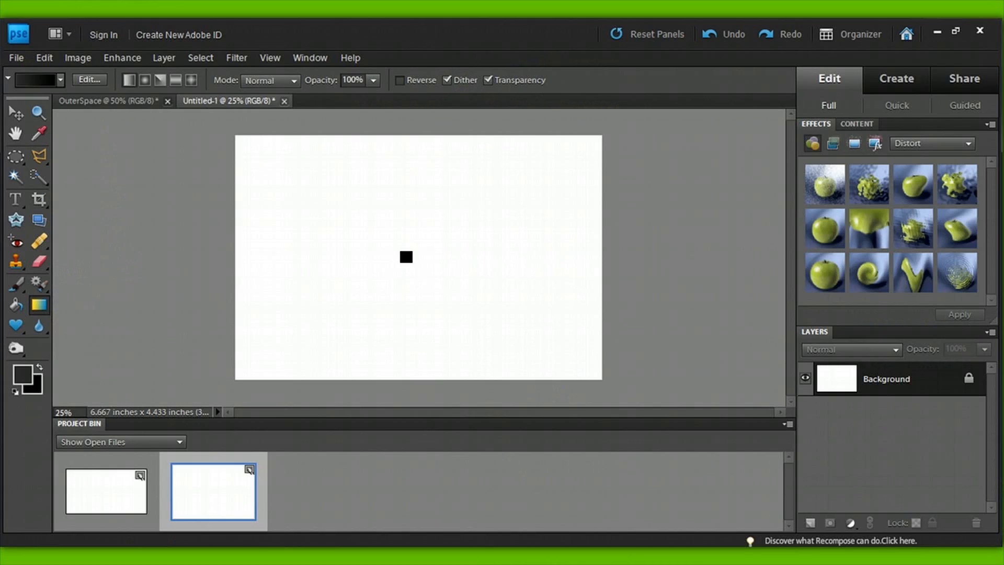
pyautogui.moveTo(404, 254); pyautogui.dragTo(422, 245)
pyautogui.moveTo(497, 225); pyautogui.dragTo(330, 291)
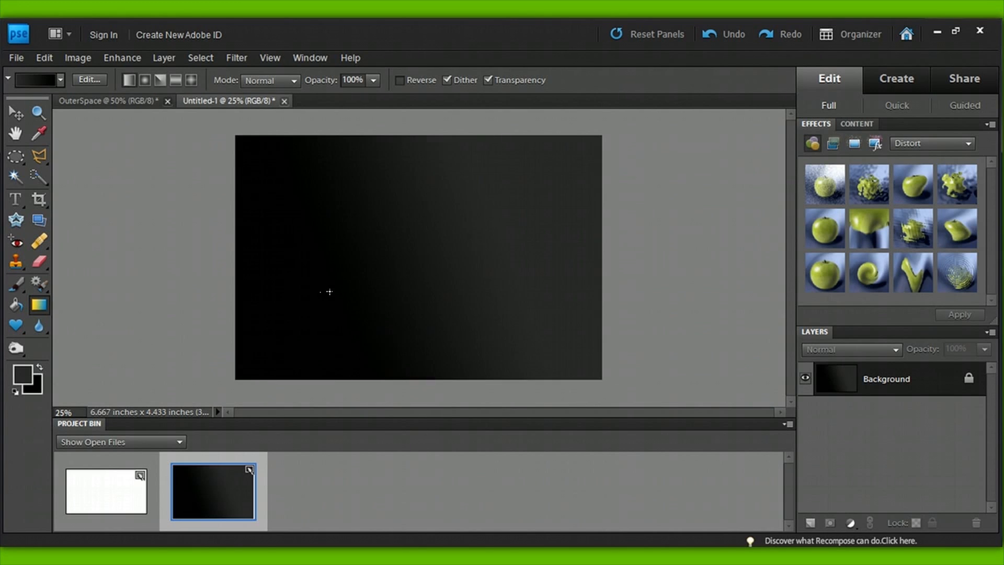
pyautogui.moveTo(374, 219); pyautogui.dragTo(401, 233)
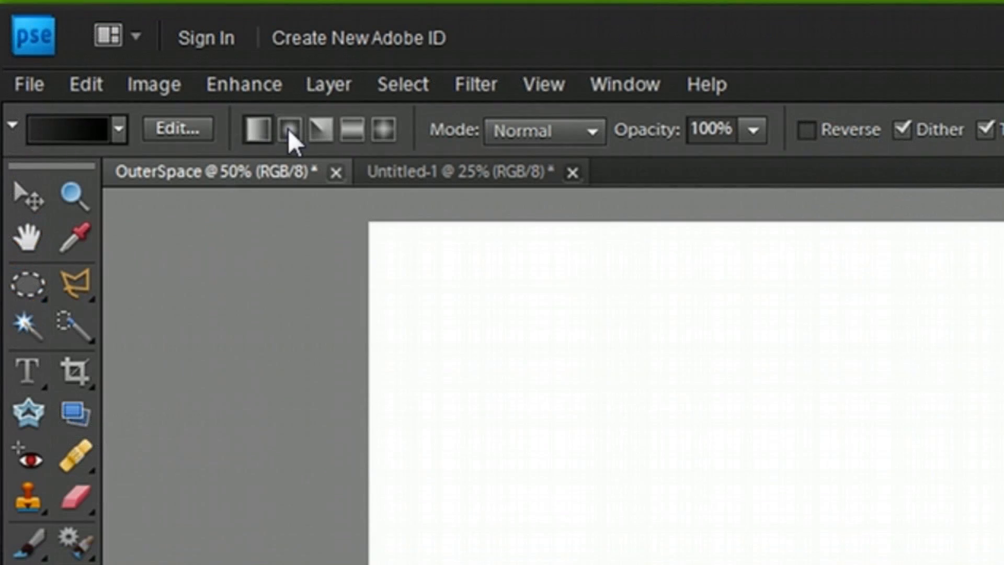
# Step: Fill the OuterSpace canvas with a radial gradient running from its centre out to the right edge
pyautogui.click(143, 80)
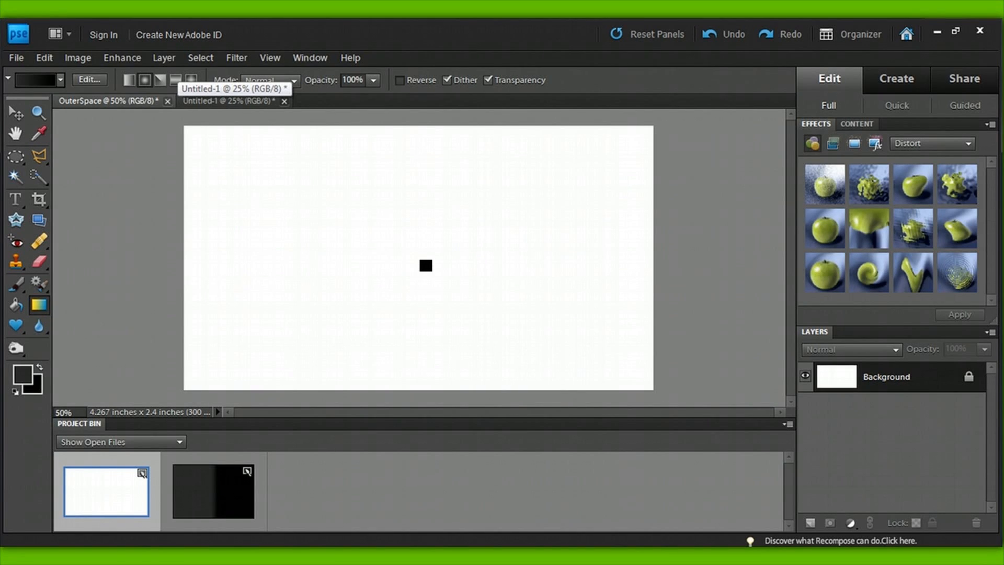
pyautogui.moveTo(425, 263); pyautogui.dragTo(651, 264)
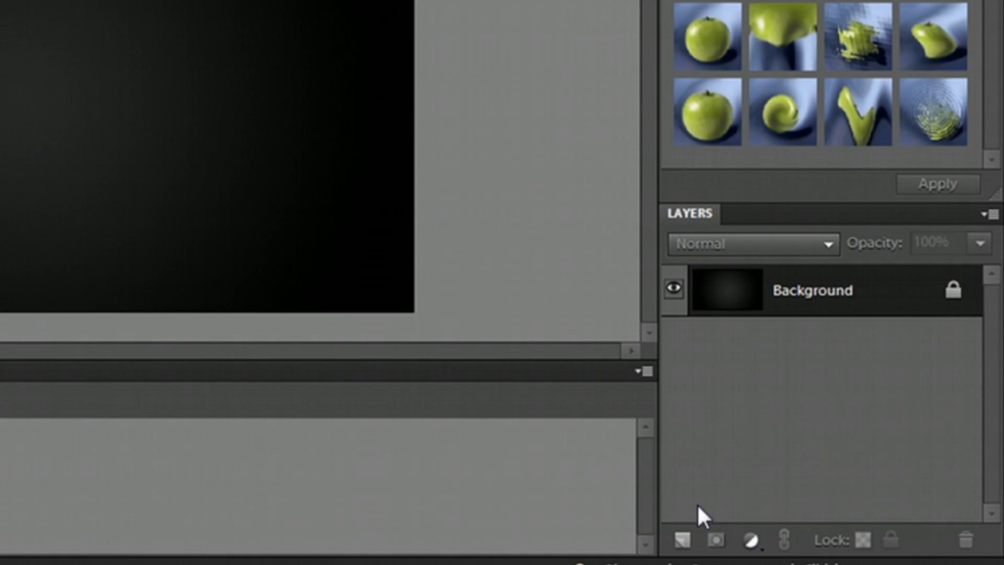
# Step: Add a new layer above the background and name it Stars
pyautogui.click(810, 521)
pyautogui.doubleClick(879, 376)
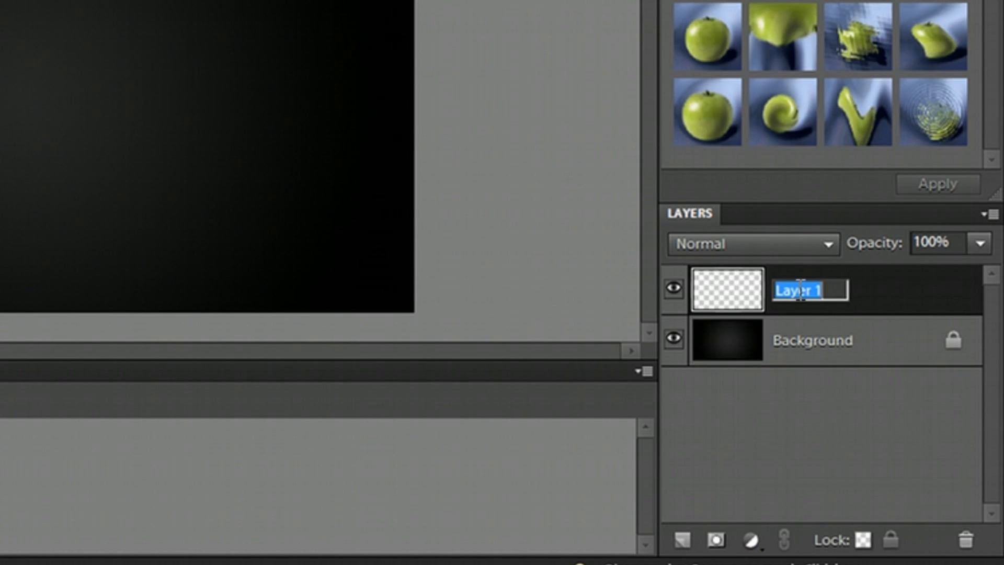
pyautogui.write('Sta')
pyautogui.press('Return')
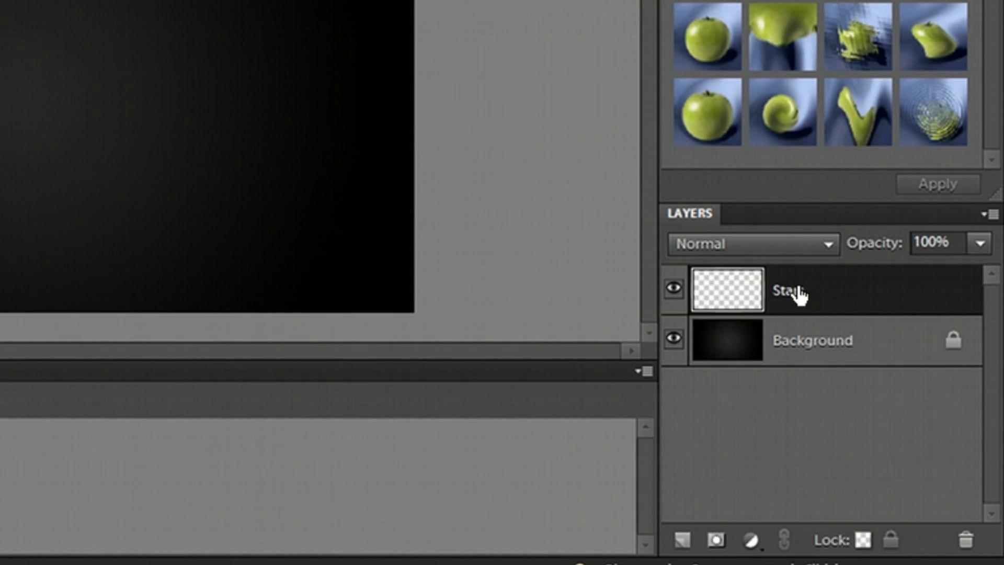
# Step: Set the foreground to white and paint star dots across the Stars layer with varying brush sizes, such as 10 px and 25 px
pyautogui.click(22, 372)
pyautogui.press('d')
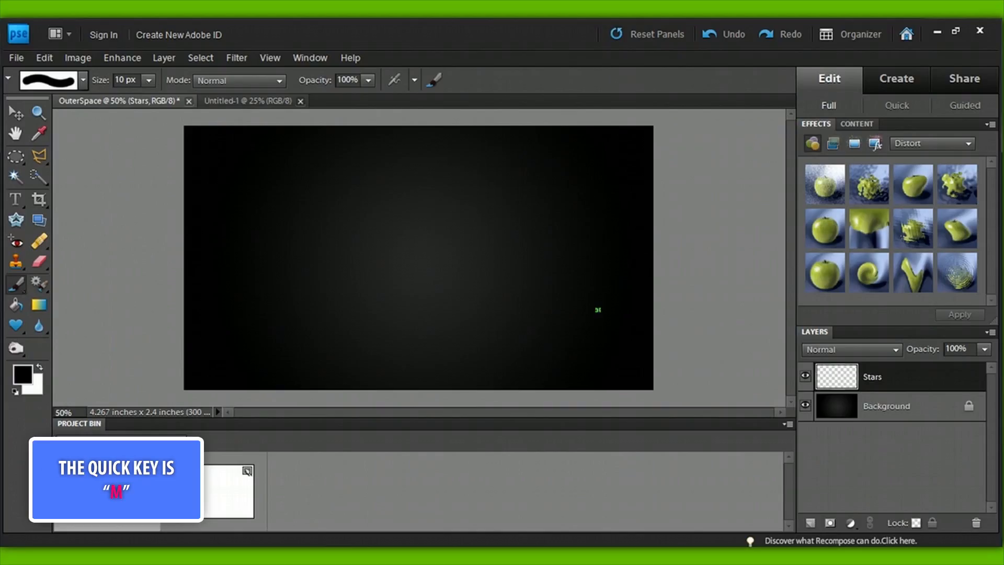
pyautogui.press('x')
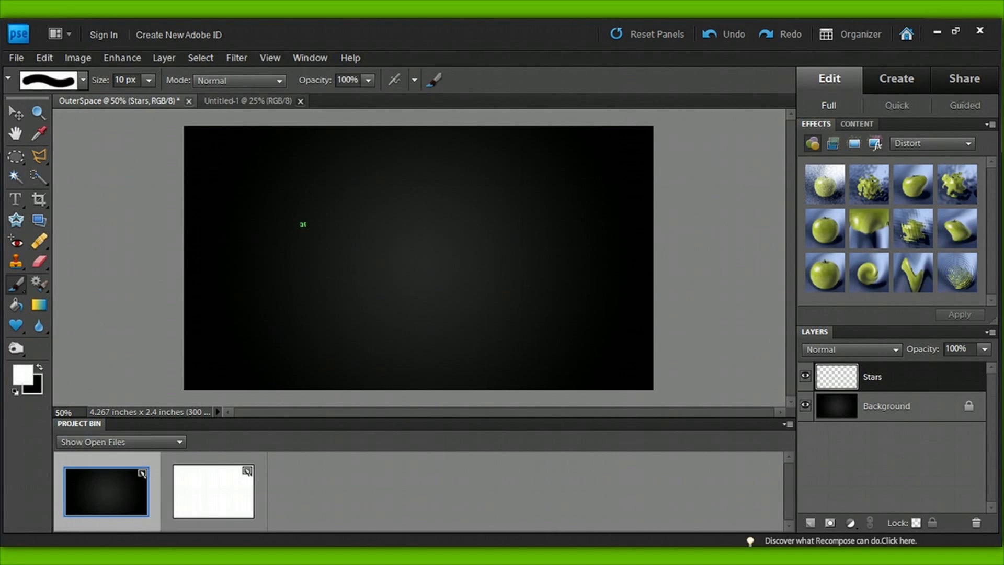
pyautogui.click(296, 211)
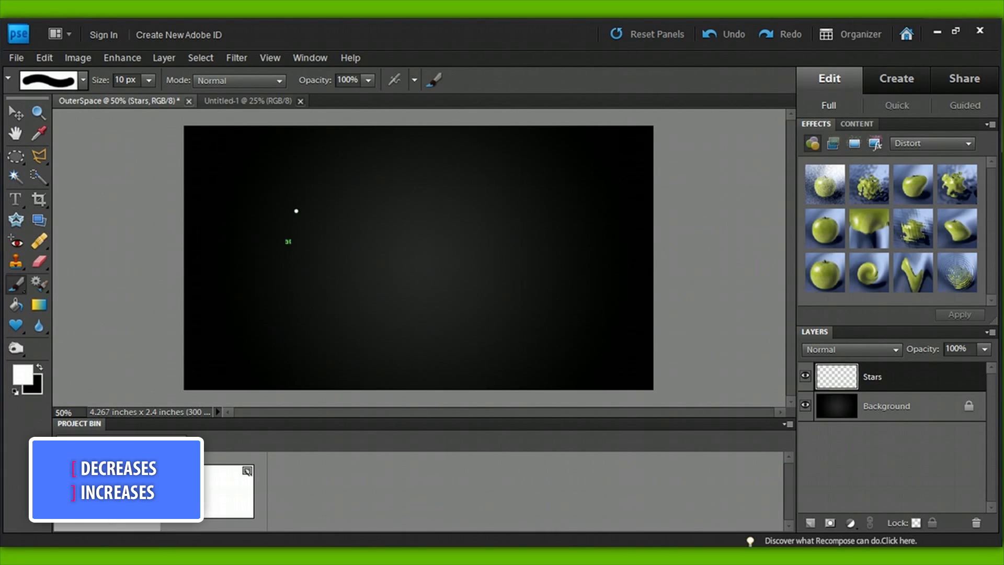
pyautogui.press(']')
pyautogui.click(213, 194)
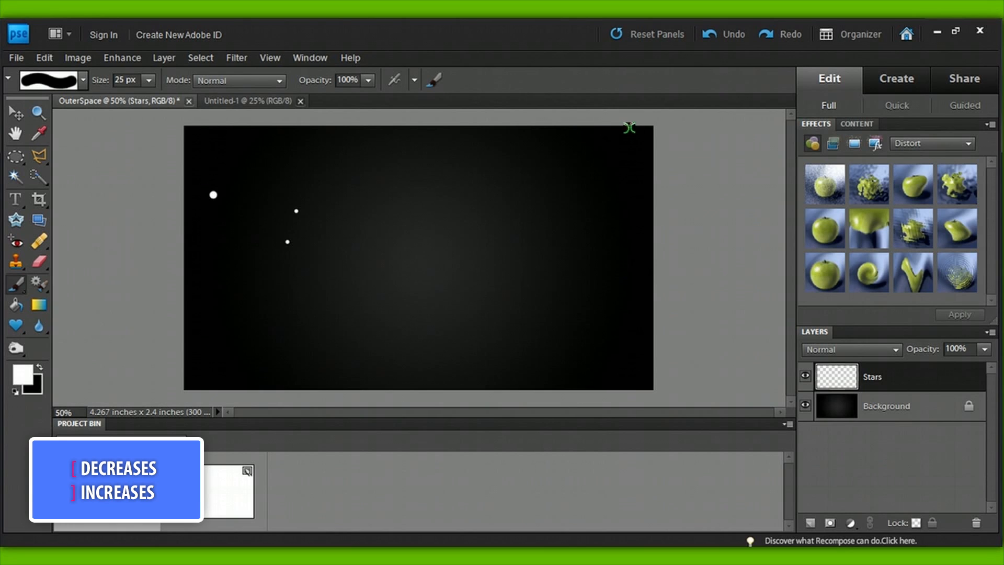
pyautogui.click(627, 128)
pyautogui.click(221, 372)
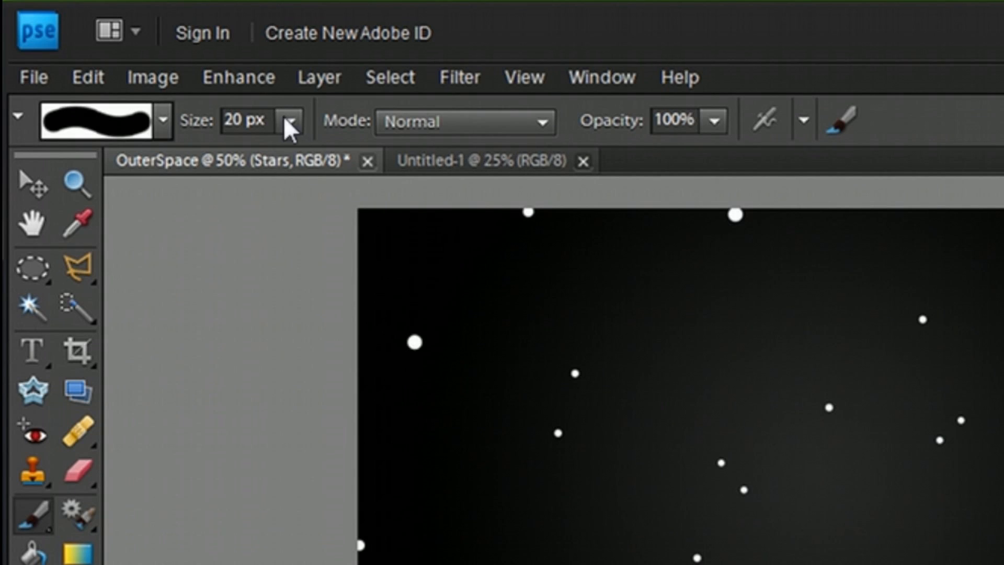
# Step: Apply an outer glow layer style to the Stars layer and change the size of the glow
pyautogui.click(318, 77)
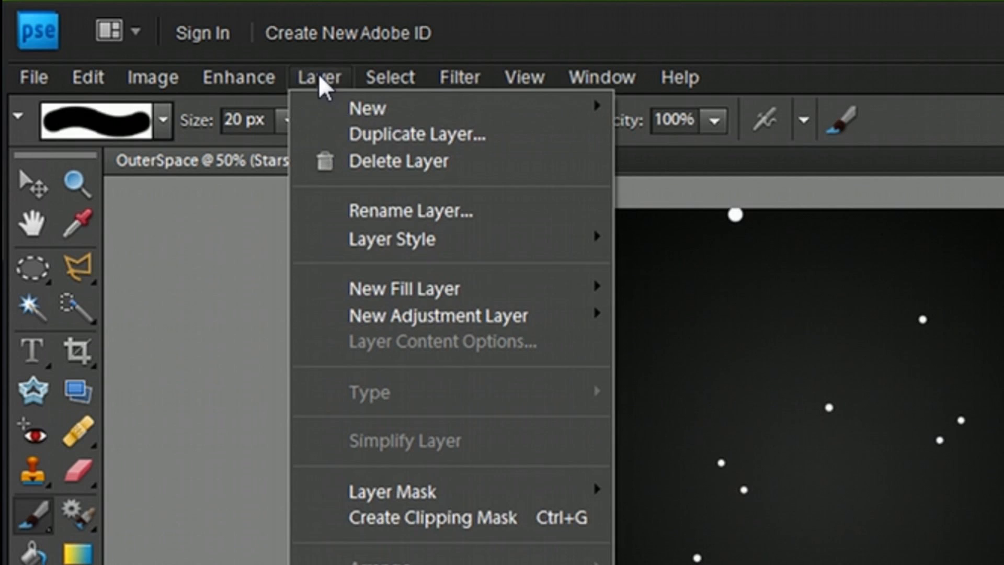
pyautogui.moveTo(472, 250)
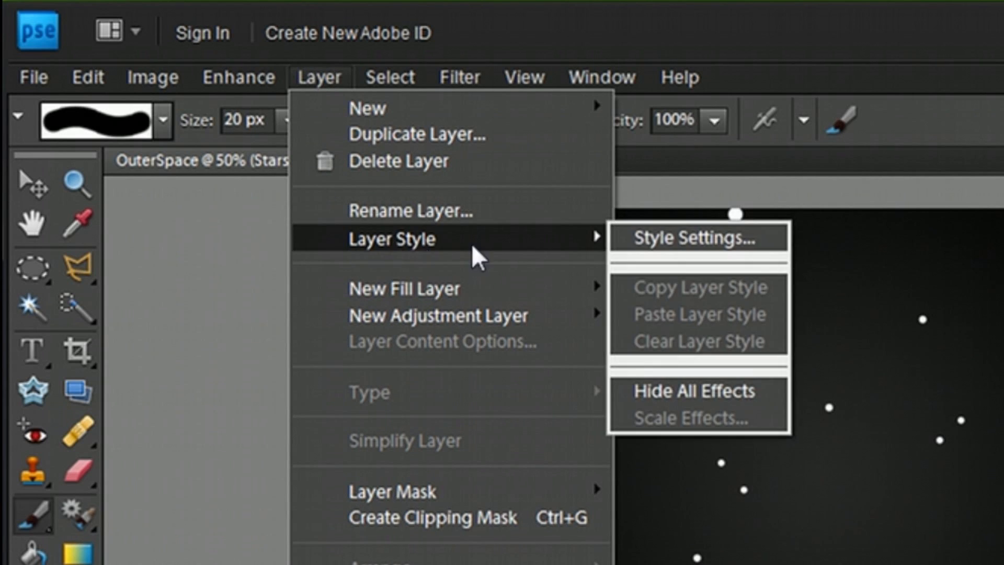
pyautogui.click(648, 240)
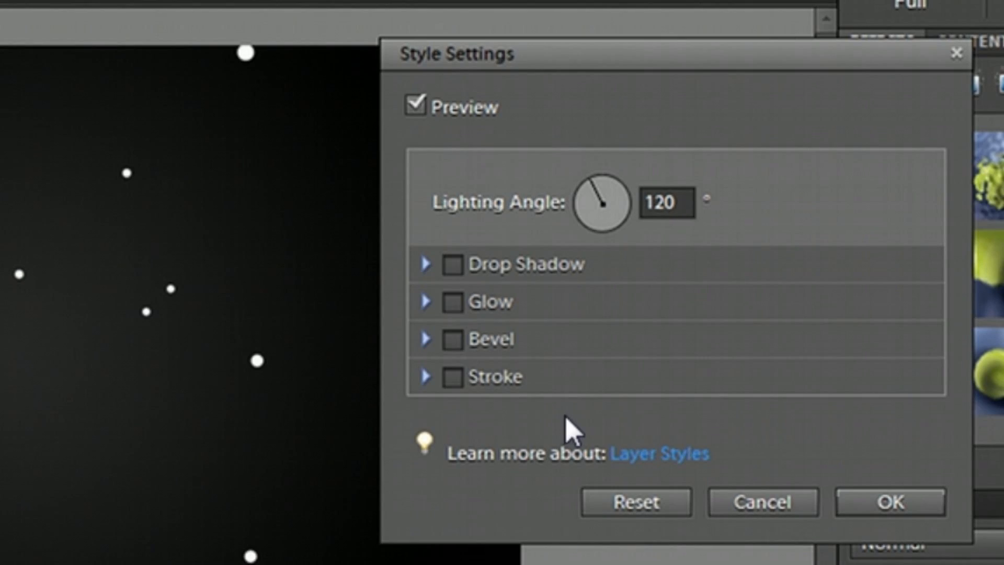
pyautogui.click(450, 304)
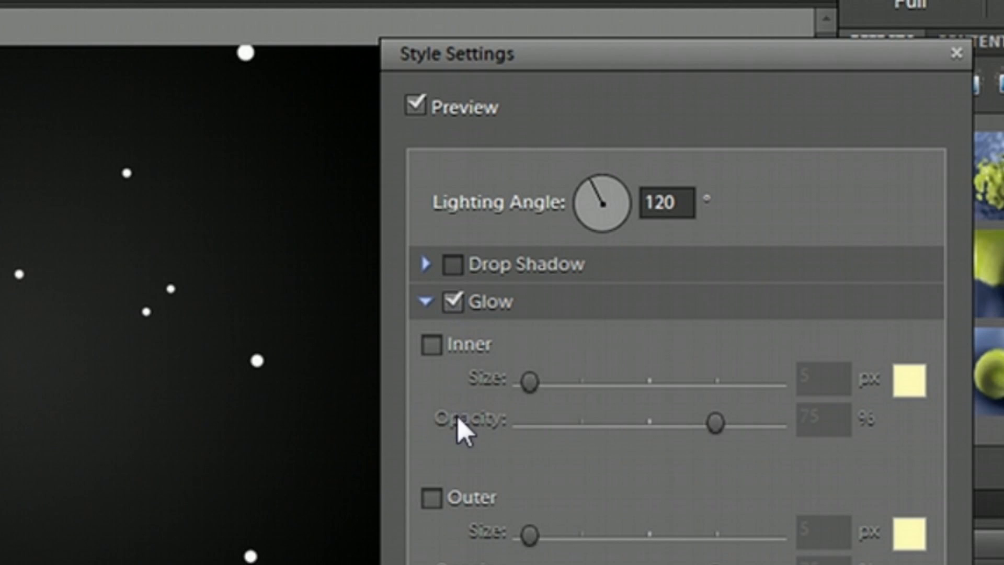
pyautogui.click(432, 498)
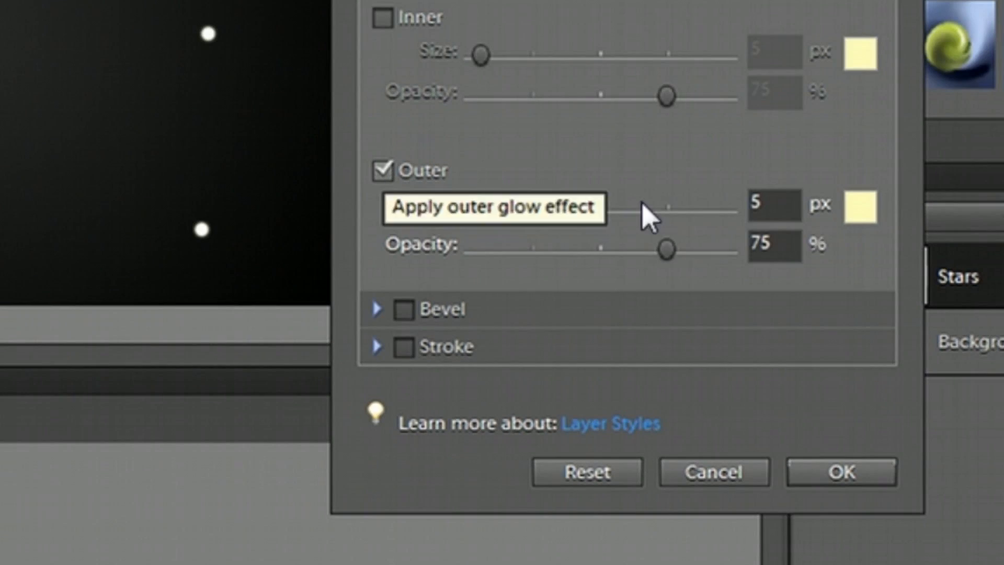
pyautogui.doubleClick(765, 206)
pyautogui.write('1')
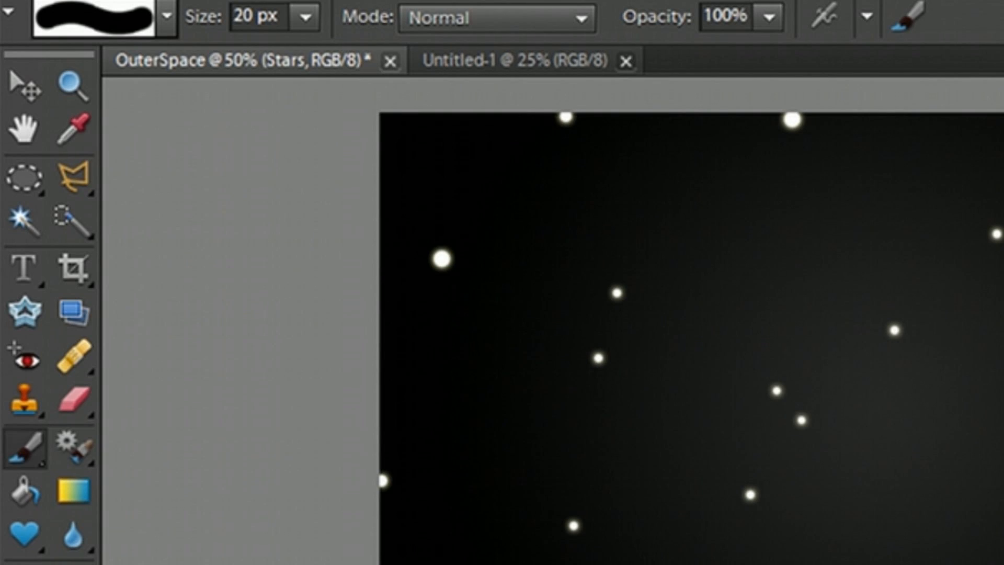
# Step: Try out rectangular marquee selections over the middle of the starfield
pyautogui.click(23, 179)
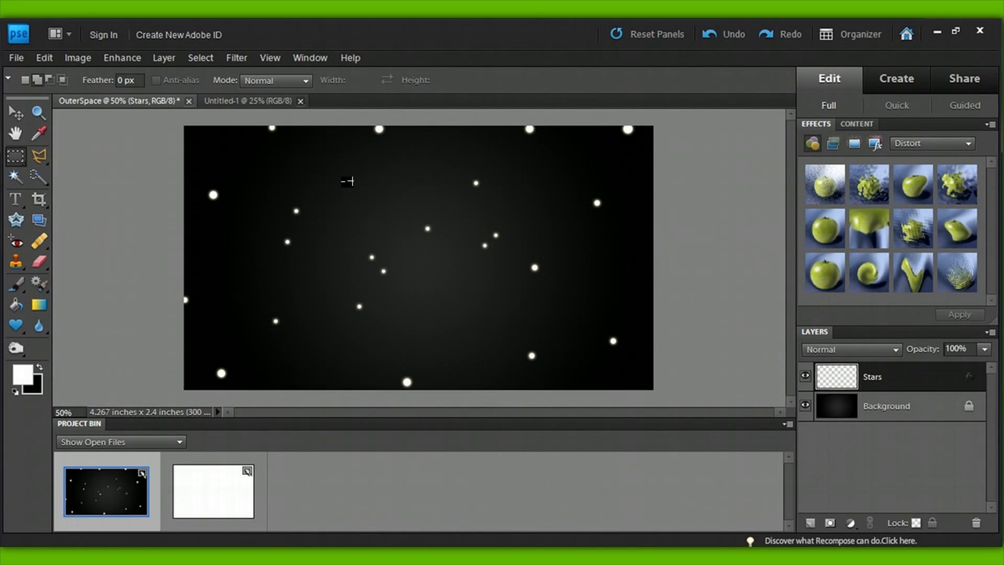
pyautogui.moveTo(377, 180); pyautogui.dragTo(406, 220)
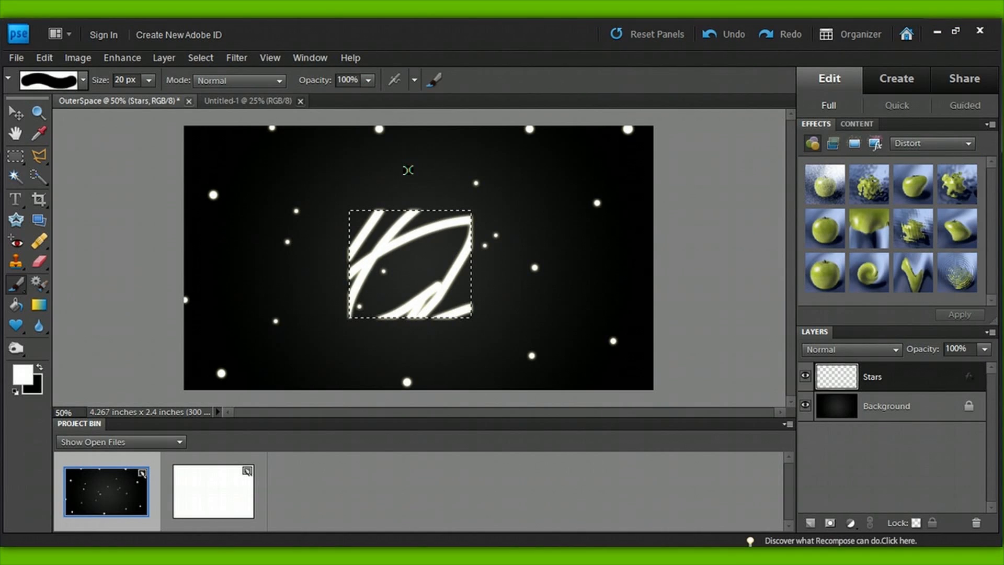
pyautogui.moveTo(438, 285)
pyautogui.mouseDown()
pyautogui.moveTo(361, 300)
pyautogui.moveTo(460, 284)
pyautogui.moveTo(366, 288)
pyautogui.moveTo(439, 308)
pyautogui.moveTo(356, 250)
pyautogui.mouseUp()
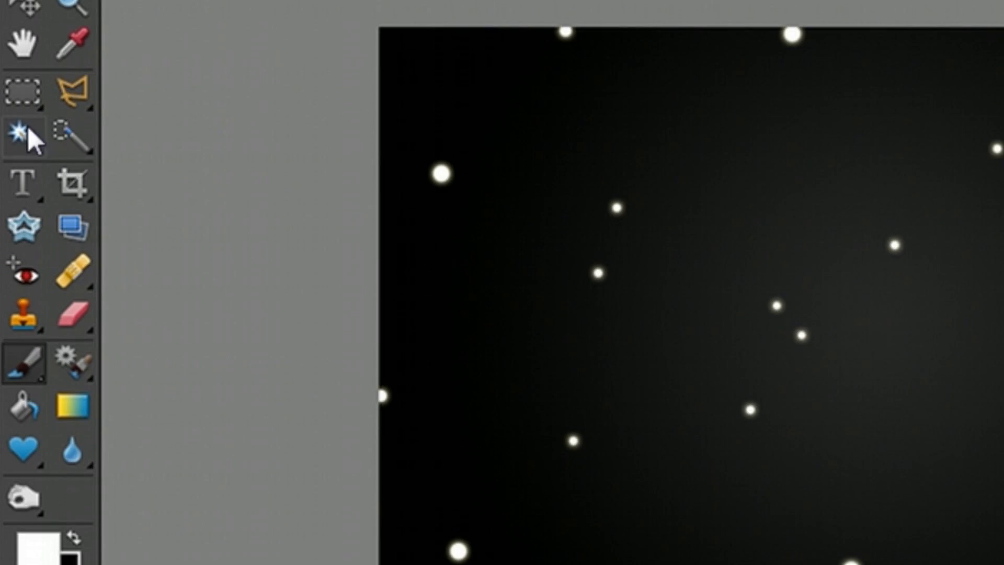
# Step: Add a new layer named Melvin and make a large circular selection in the middle of the canvas with the Elliptical Marquee tool
pyautogui.click(13, 95)
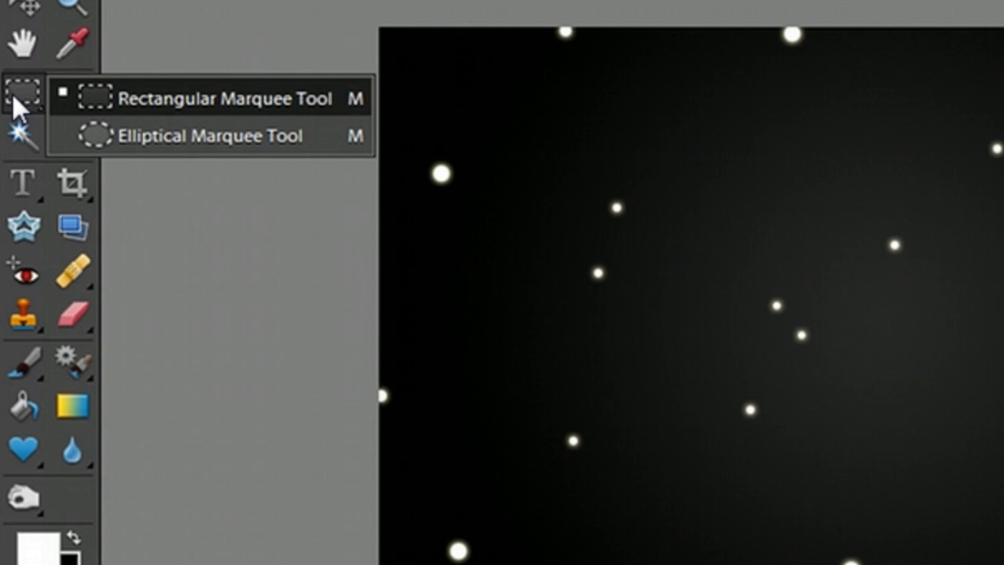
pyautogui.click(194, 136)
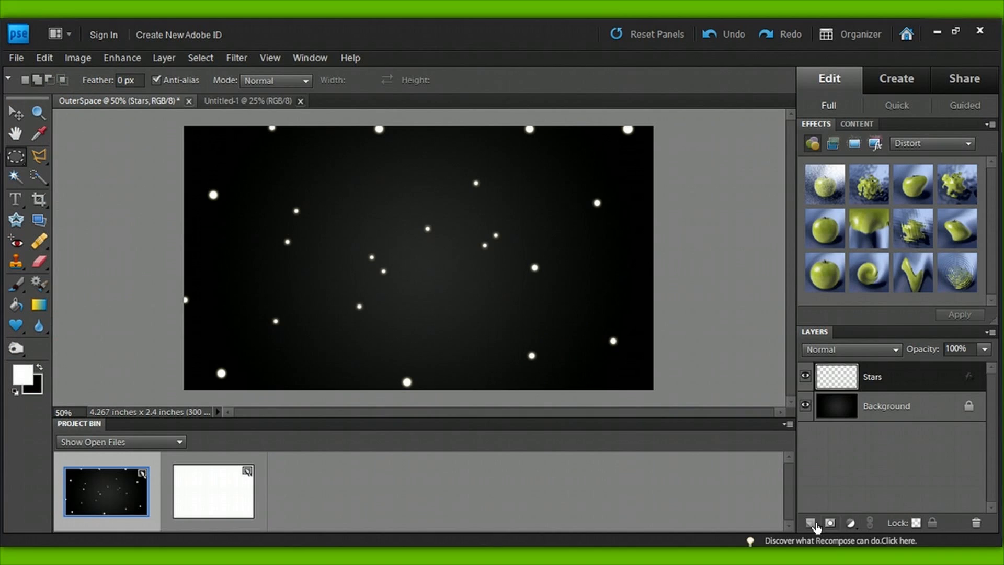
pyautogui.click(809, 522)
pyautogui.doubleClick(885, 386)
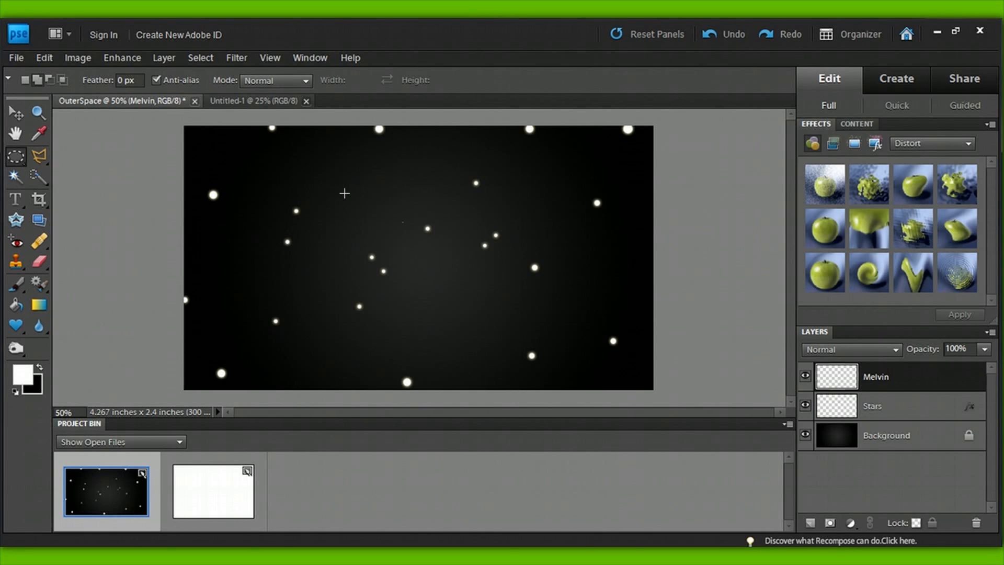
pyautogui.moveTo(344, 193); pyautogui.dragTo(493, 342)
# Step: Set the foreground colour to orange, ea8a00
pyautogui.click(23, 374)
pyautogui.click(824, 347)
pyautogui.click(805, 194)
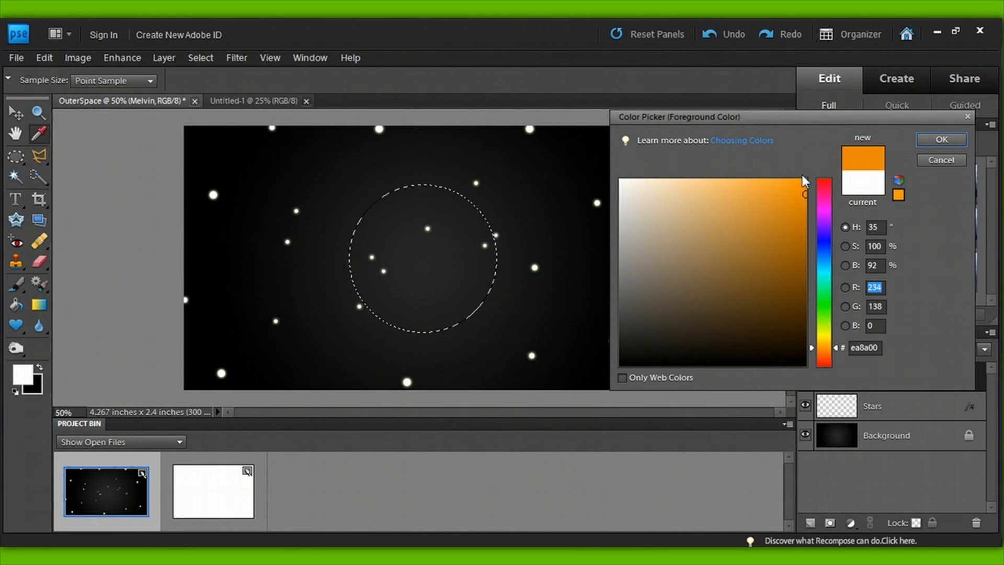
pyautogui.click(941, 139)
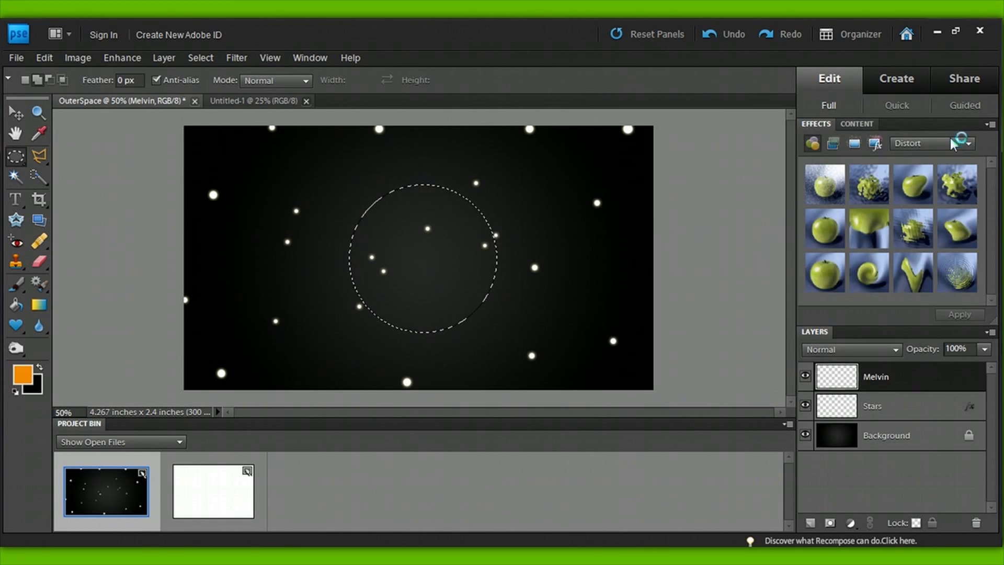
# Step: Set the background colour to a darker shade of the foreground orange, ab6500
pyautogui.click(39, 391)
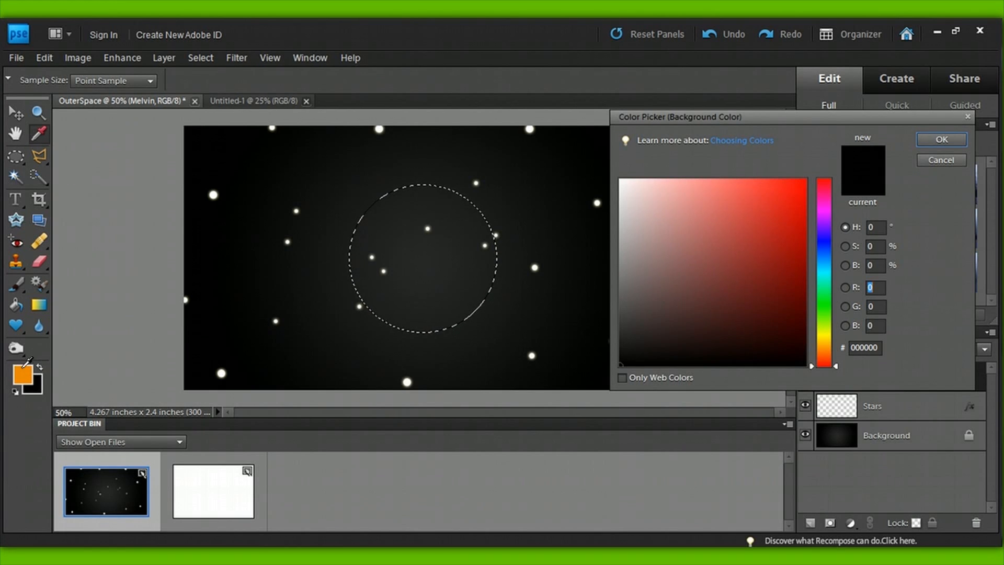
pyautogui.click(23, 371)
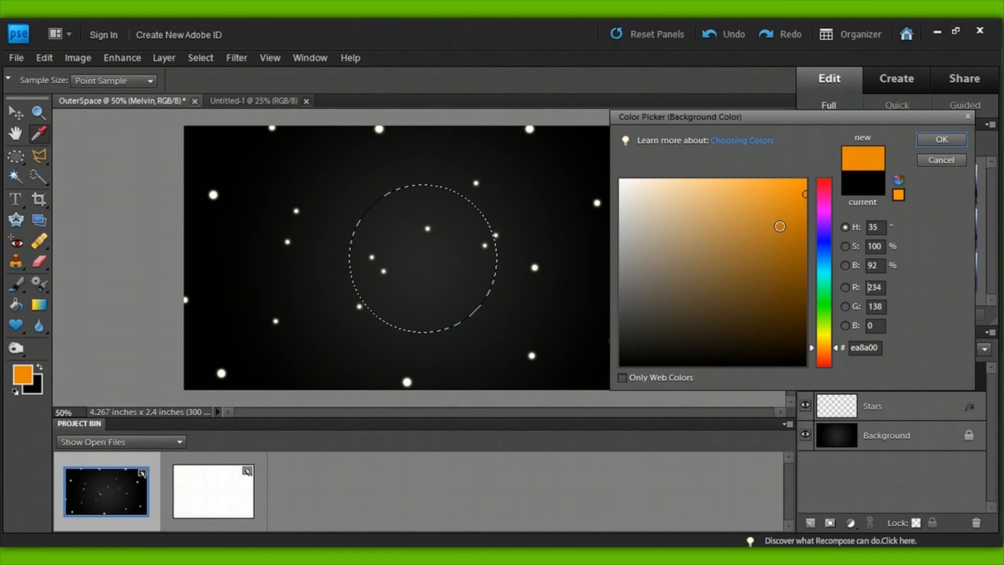
pyautogui.click(797, 230)
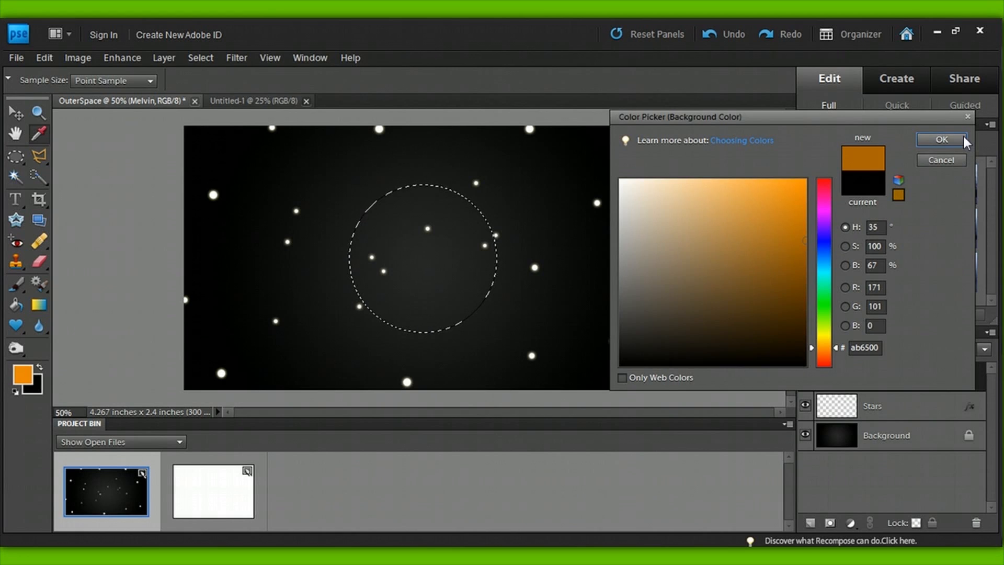
pyautogui.click(941, 139)
# Step: Fill the circular selection with a radial orange gradient from its centre to its edge and deselect it
pyautogui.click(39, 304)
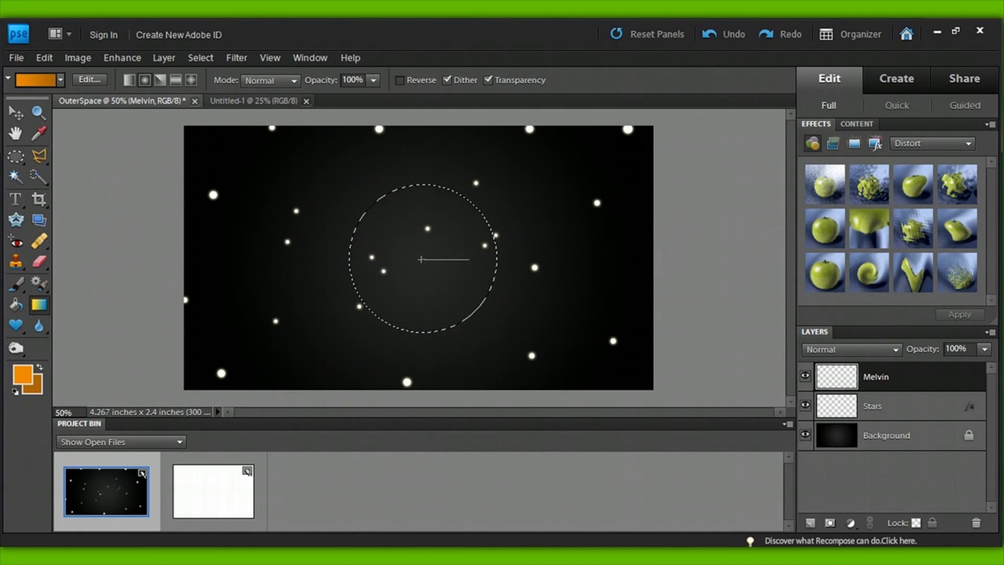
pyautogui.moveTo(497, 258); pyautogui.dragTo(497, 258)
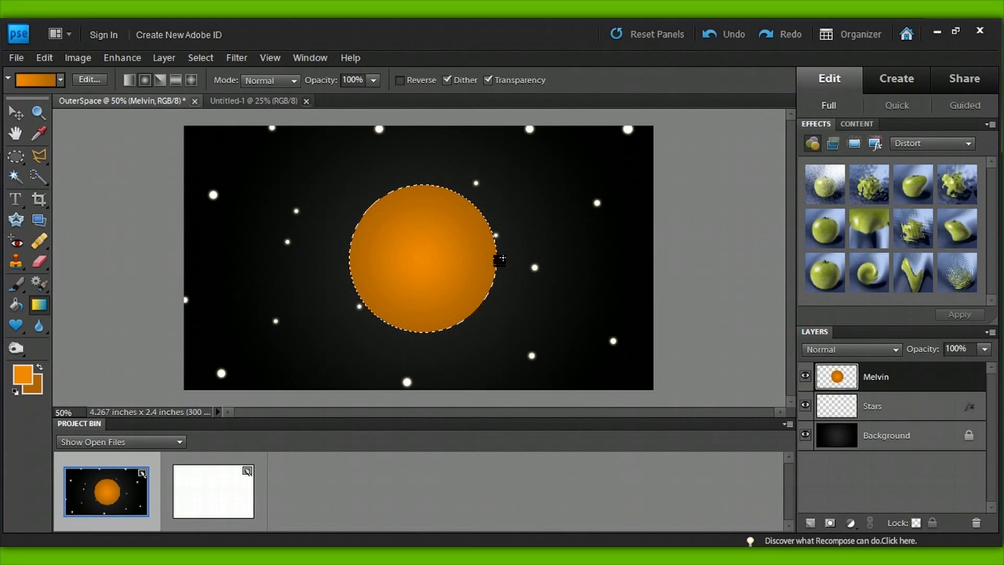
pyautogui.hotkey('ctrl', 'd')
# Step: Duplicate the Melvin layer and turn the copy black by lowering its lightness with Hue/Saturation
pyautogui.moveTo(903, 377); pyautogui.dragTo(810, 522)
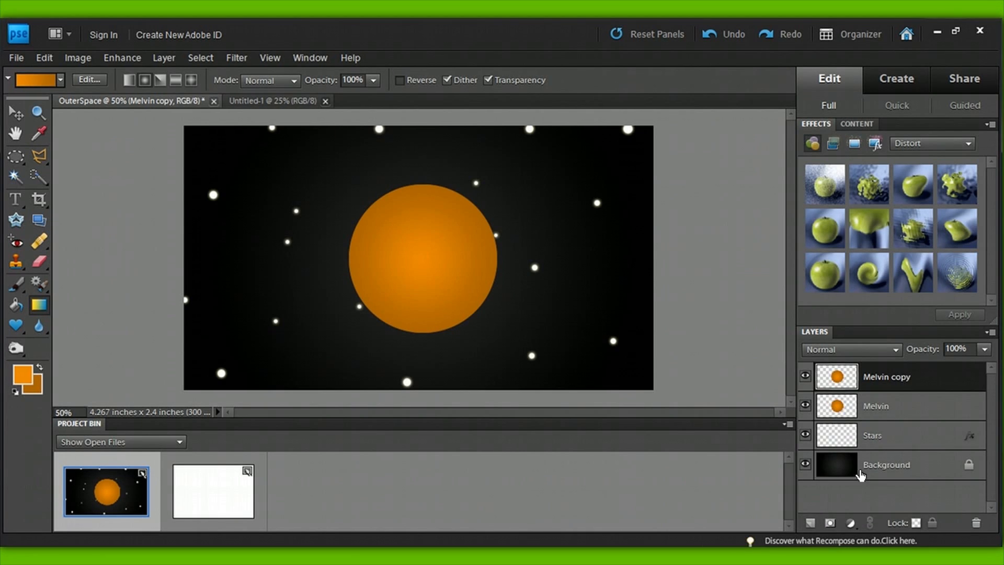
pyautogui.hotkey('ctrl', 'u')
pyautogui.moveTo(804, 457); pyautogui.dragTo(611, 458)
pyautogui.click(933, 304)
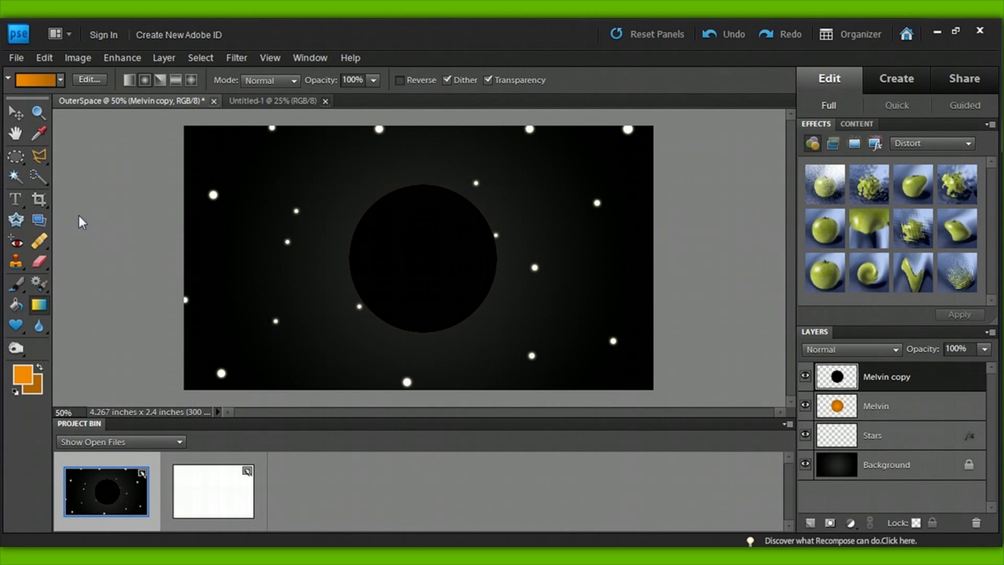
# Step: Delete the centre of the black circle using an elliptical selection with a 30 px feather, leaving a soft dark rim, and deselect it
pyautogui.click(16, 156)
pyautogui.click(119, 80)
pyautogui.write('30')
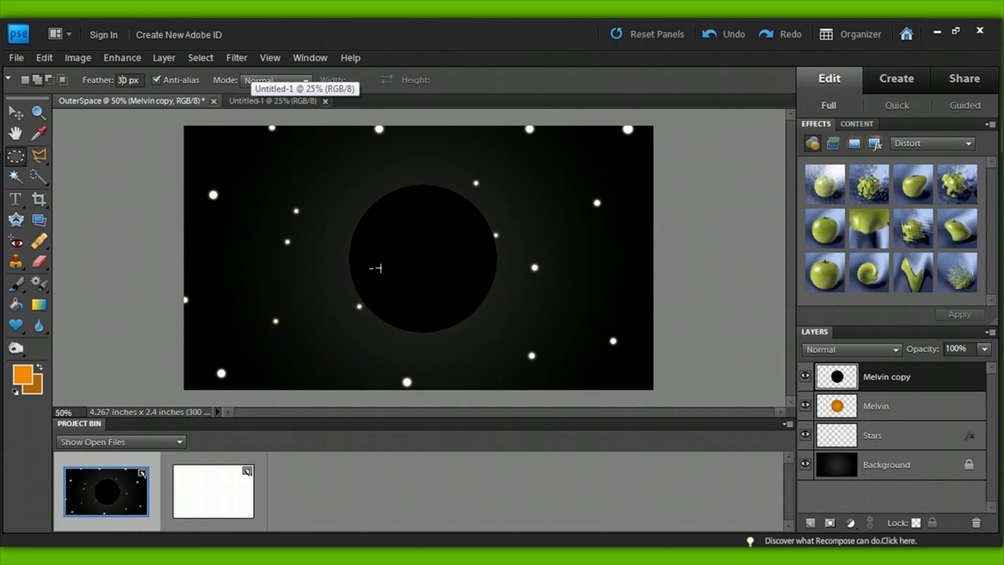
pyautogui.moveTo(353, 204); pyautogui.dragTo(493, 331)
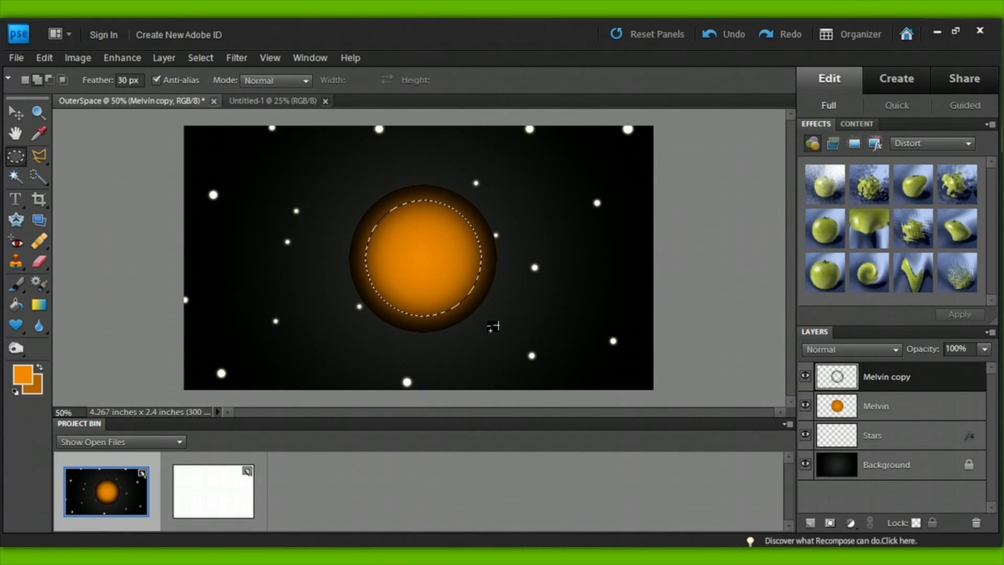
pyautogui.hotkey('ctrl', 'd')
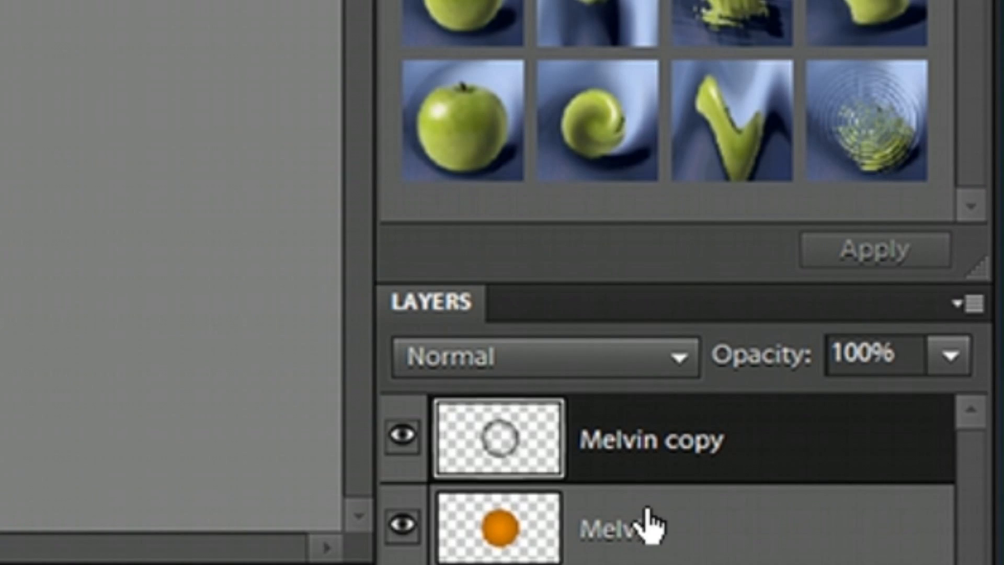
# Step: Lower the opacity of the Melvin copy layer to soften the dark rim around the planet
pyautogui.click(950, 355)
pyautogui.moveTo(858, 409); pyautogui.dragTo(813, 408)
pyautogui.moveTo(813, 408); pyautogui.dragTo(792, 407)
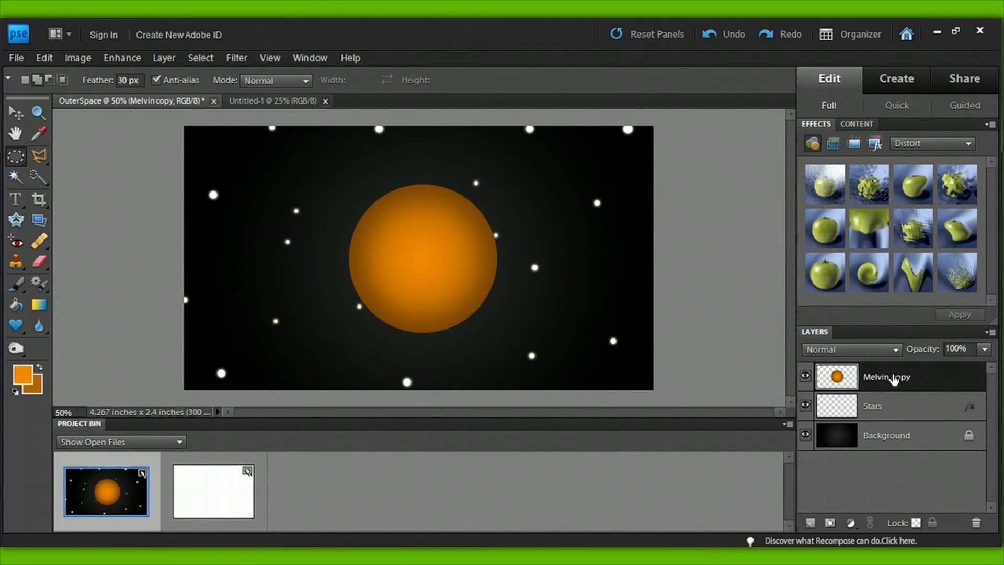
# Step: Rename the merged planet layer as Melvin
pyautogui.doubleClick(917, 383)
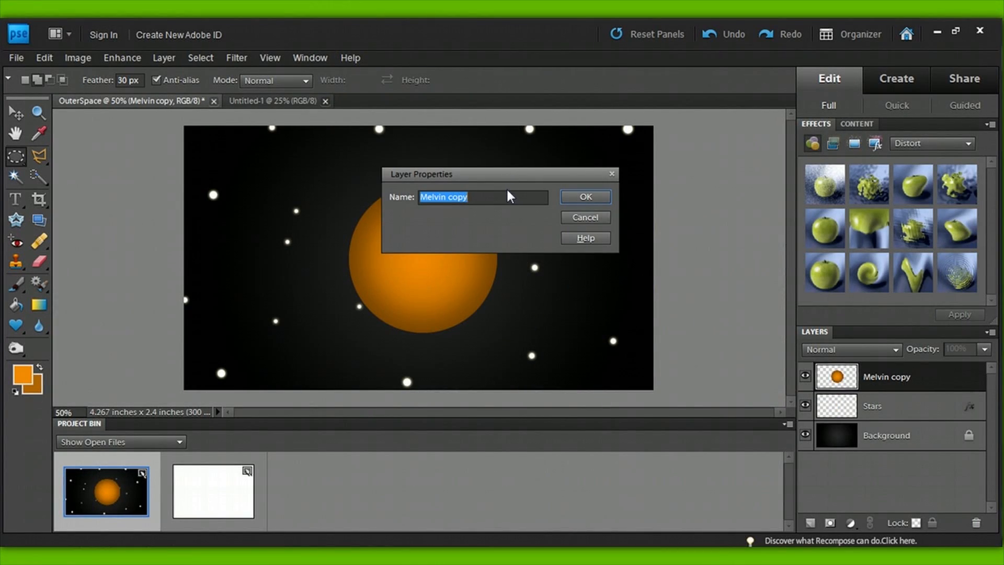
pyautogui.write('Melvin')
pyautogui.press('Return')
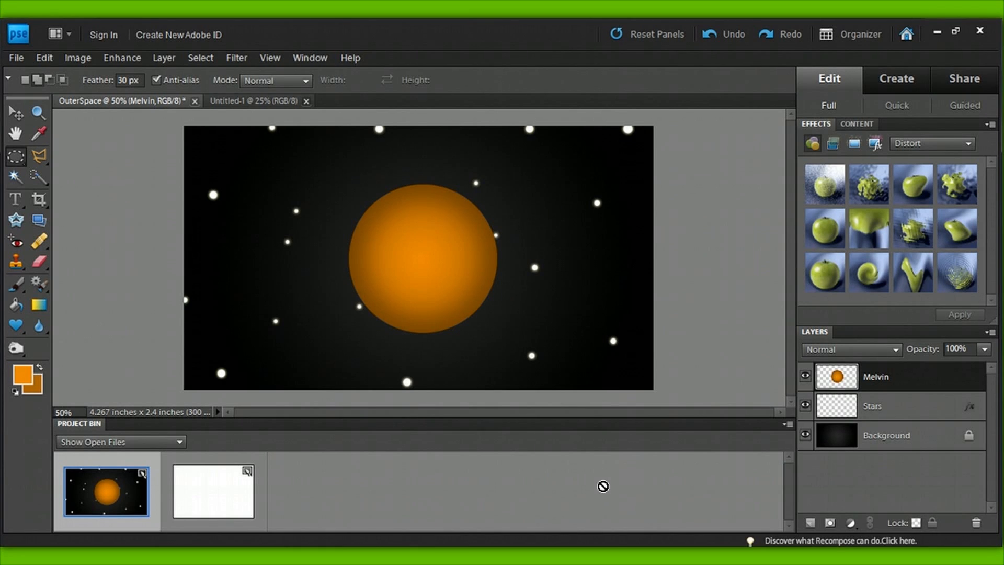
# Step: Duplicate the Melvin layer and turn the copy grey by lowering its saturation with Hue/Saturation
pyautogui.moveTo(895, 385); pyautogui.dragTo(813, 522)
pyautogui.hotkey('ctrl', 'u')
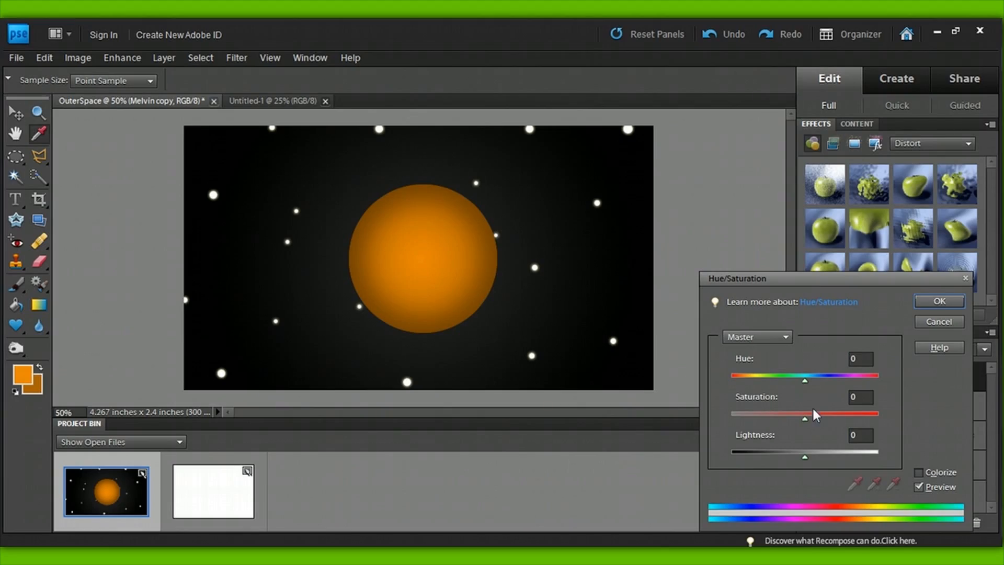
pyautogui.moveTo(805, 419); pyautogui.dragTo(805, 421)
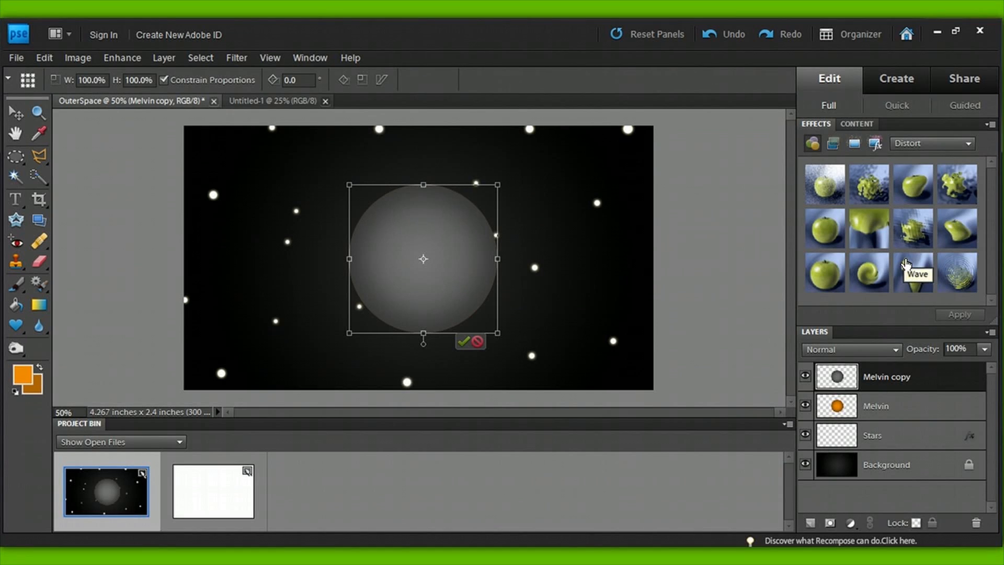
# Step: Scale the grey planet copy down to about 22.5% and name its layer Moon
pyautogui.moveTo(497, 185); pyautogui.dragTo(380, 302)
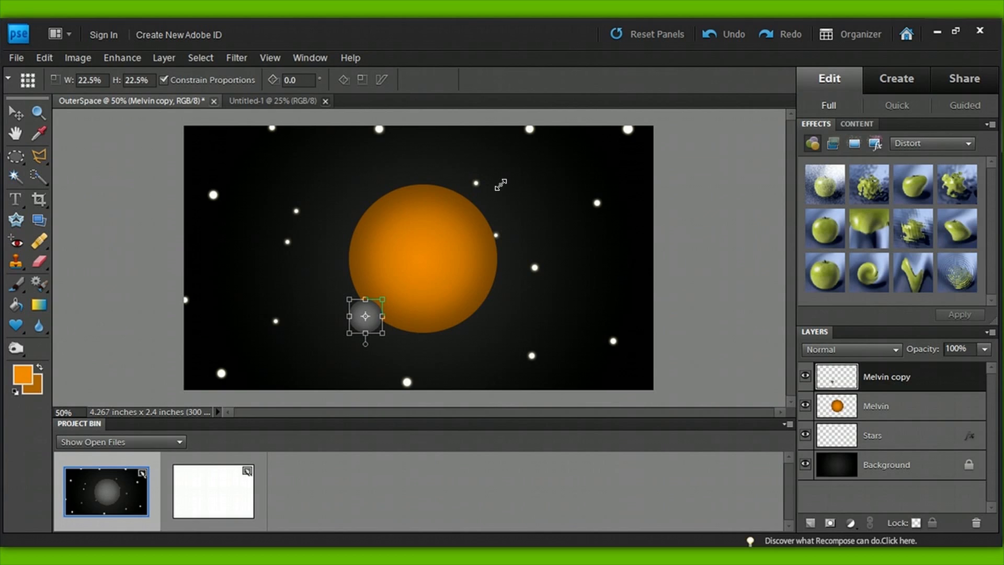
pyautogui.doubleClick(899, 376)
pyautogui.write('Moon')
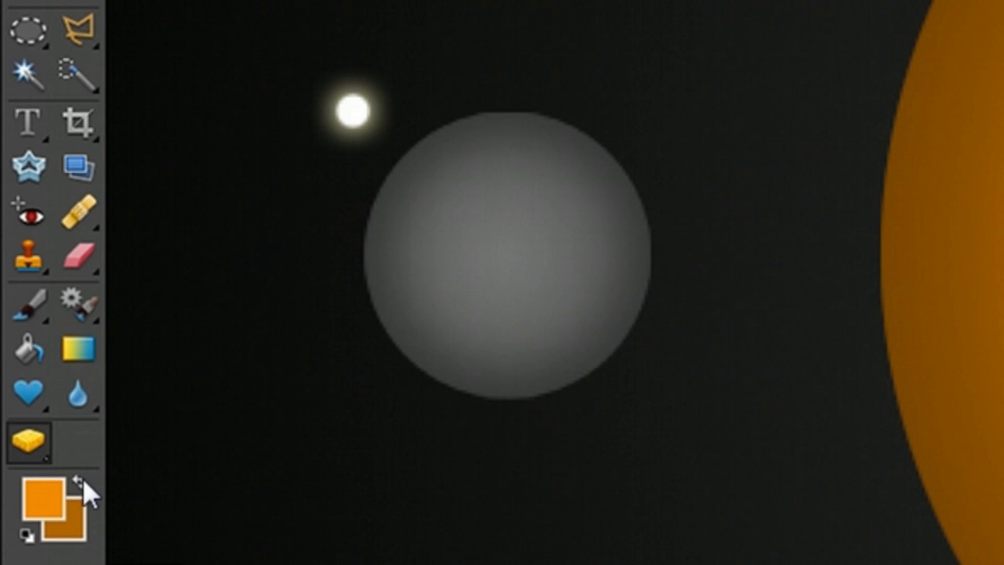
# Step: Darken spots on the moon with the Burn tool, using a 20 px brush on midtones at 22% exposure
pyautogui.click(19, 440)
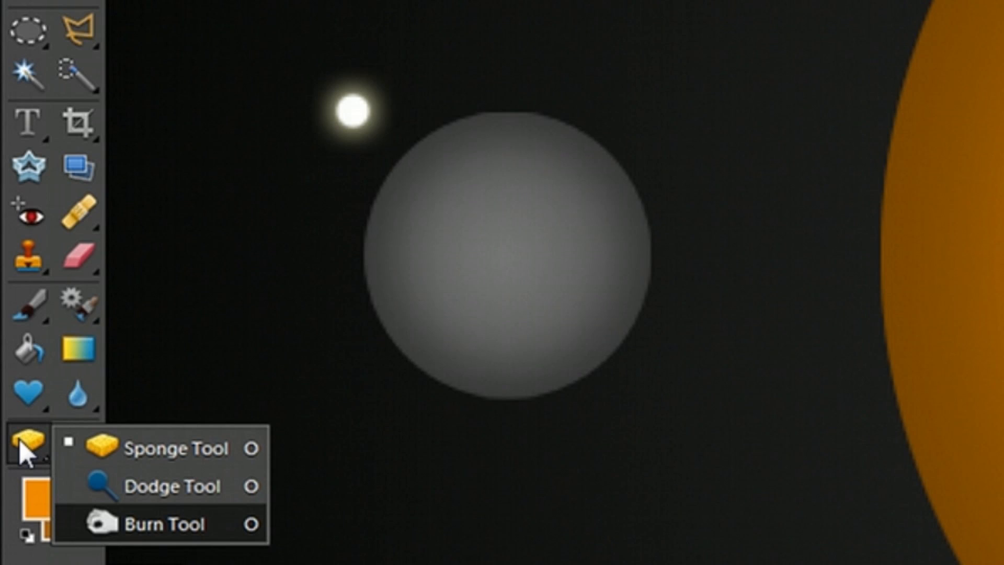
pyautogui.click(164, 524)
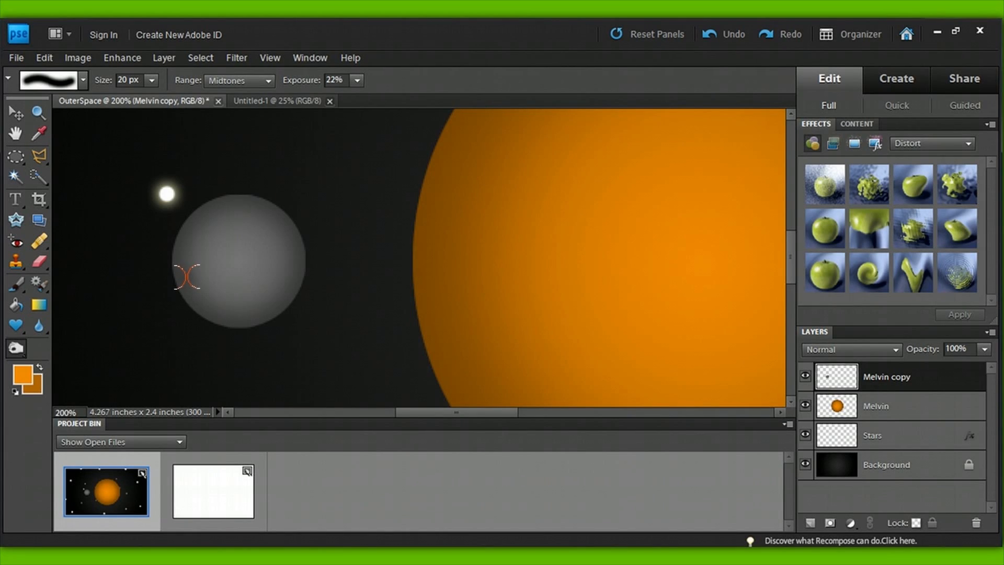
pyautogui.click(247, 206)
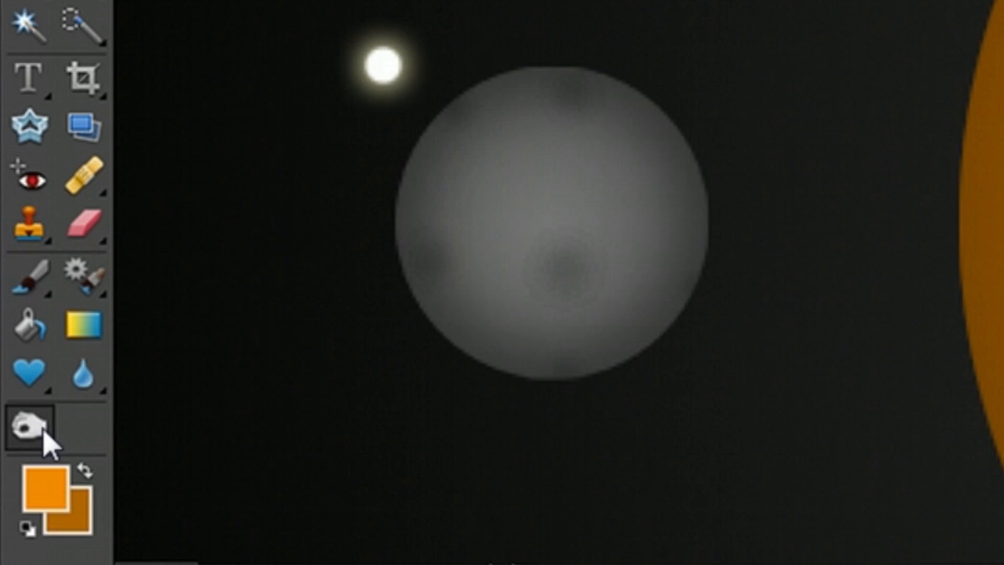
# Step: Lighten spots on the moon with the Dodge tool on midtones at 100% exposure, starting with a small 9 px brush
pyautogui.click(44, 431)
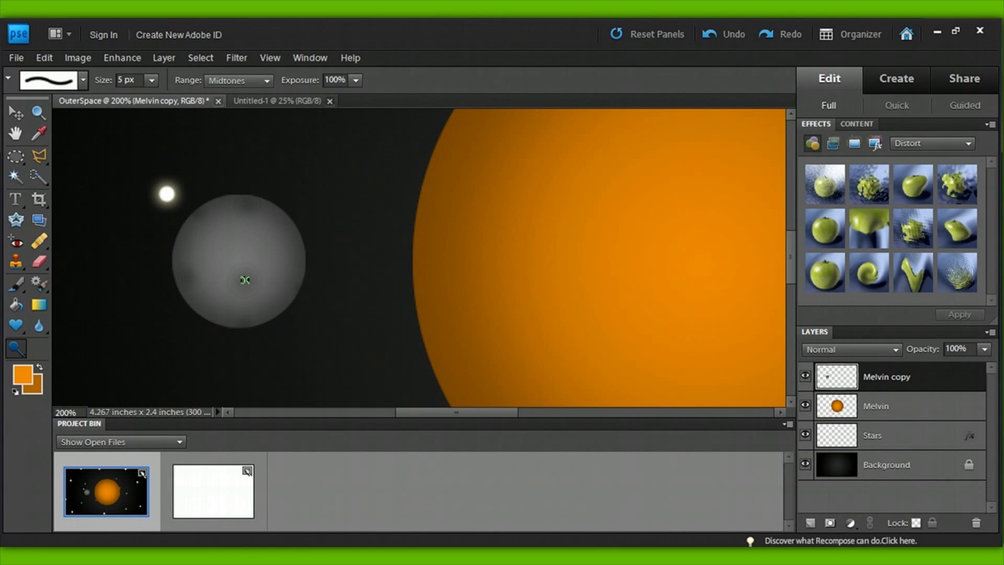
pyautogui.press(']')
pyautogui.press(']')
pyautogui.press(']')
pyautogui.press(']')
pyautogui.click(245, 281)
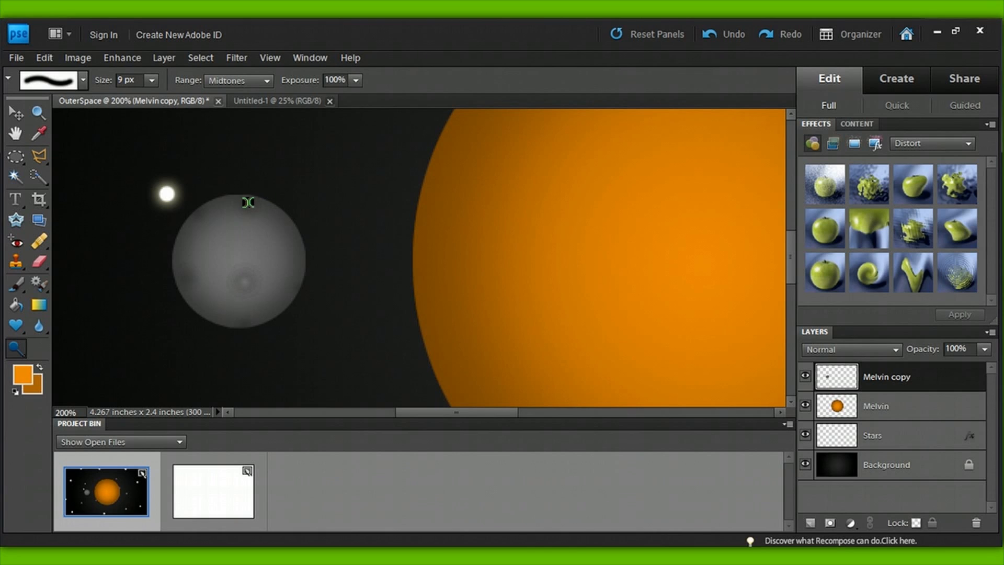
pyautogui.press(']')
pyautogui.press(']')
pyautogui.press(']')
pyautogui.press(']')
pyautogui.press(']')
pyautogui.press(']')
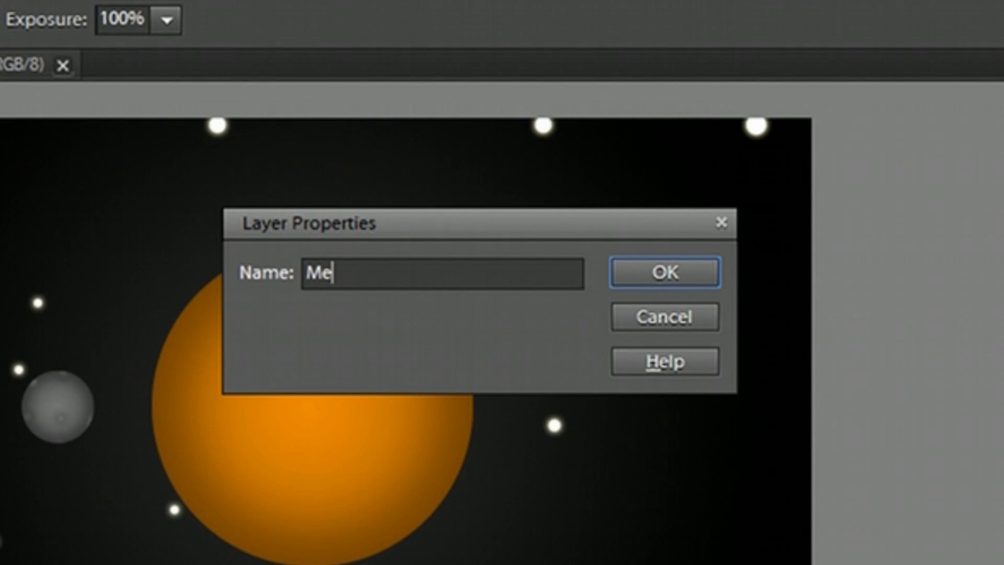
# Step: Name the new layer Meteor and paint a dark brown dot on it beside the planet with a 30 px brush
pyautogui.write('teor')
pyautogui.press('Return')
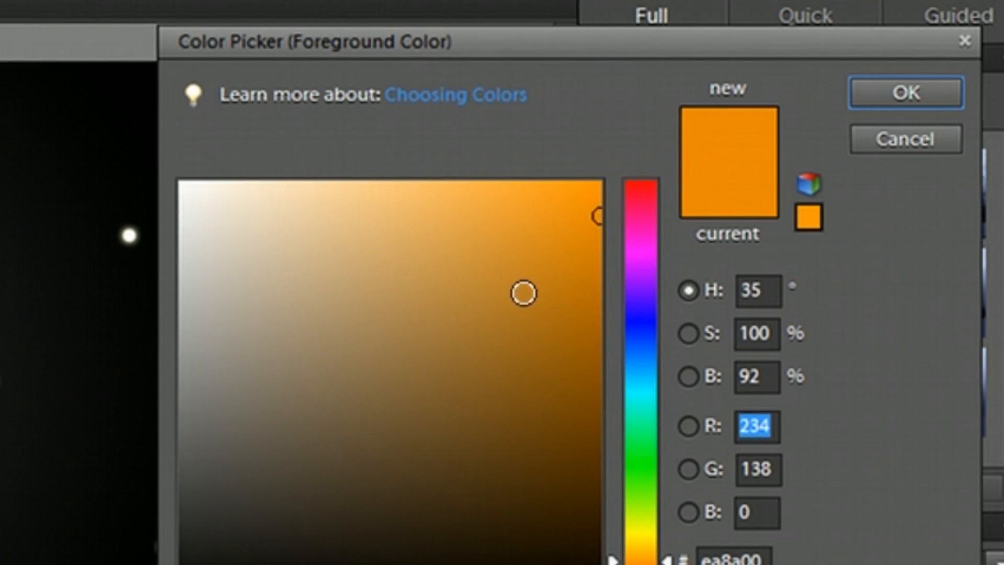
pyautogui.click(562, 365)
pyautogui.moveTo(563, 365); pyautogui.dragTo(558, 509)
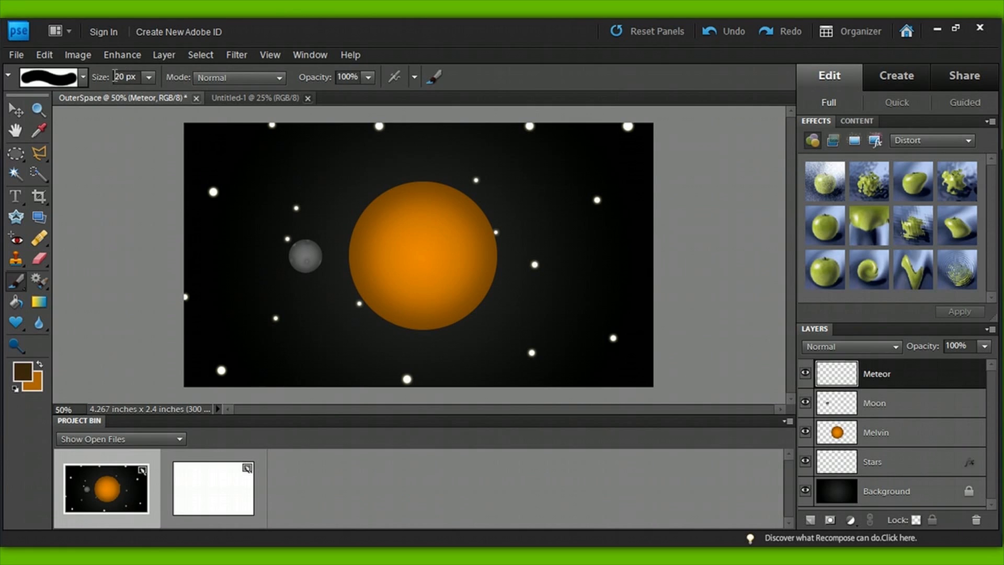
pyautogui.moveTo(114, 77); pyautogui.dragTo(125, 78)
pyautogui.write('30')
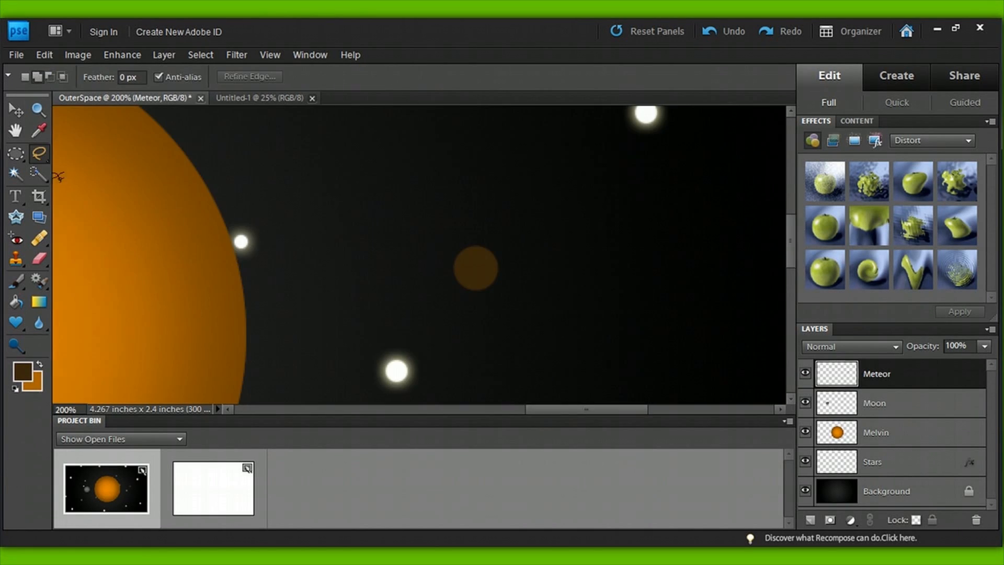
# Step: Outline a pointed triangular tail behind the meteor with the Polygonal Lasso, paint it blue and deselect it
pyautogui.click(36, 160)
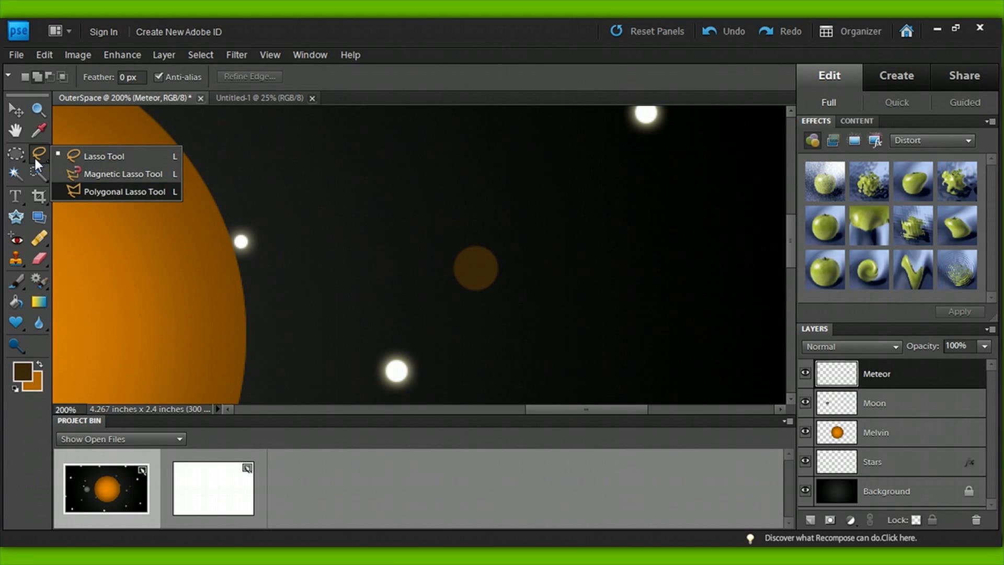
pyautogui.click(126, 194)
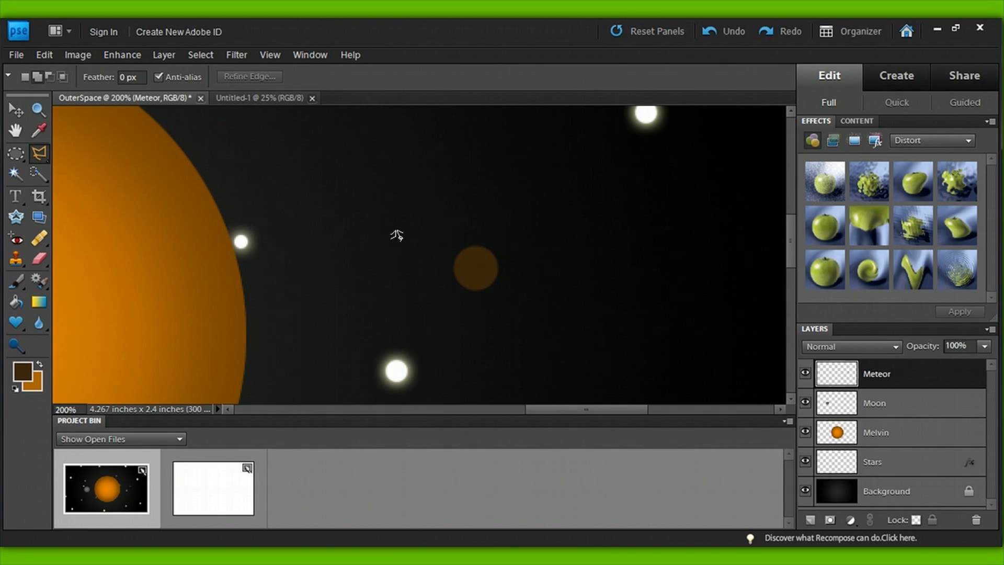
pyautogui.click(476, 245)
pyautogui.click(597, 260)
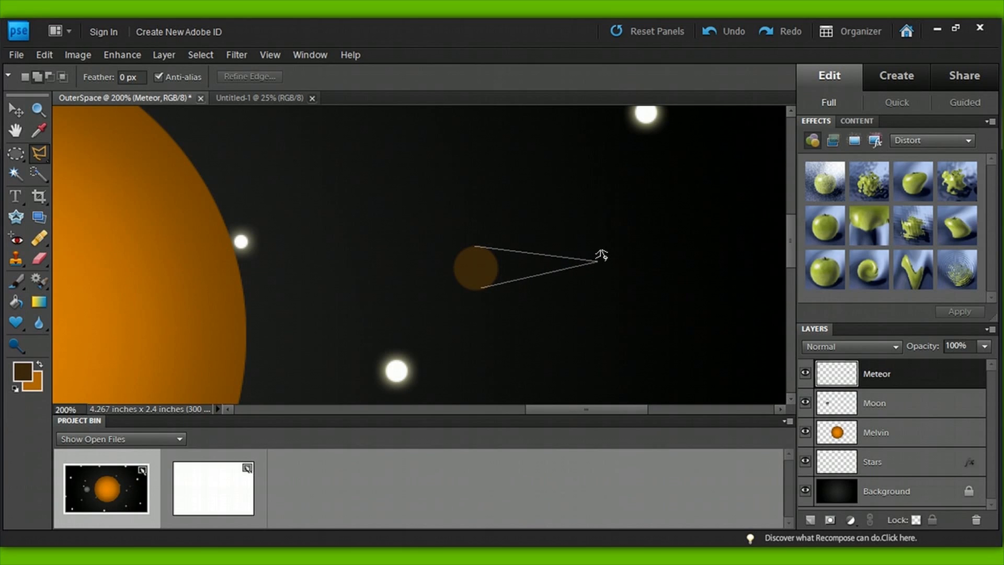
pyautogui.click(480, 286)
pyautogui.click(476, 246)
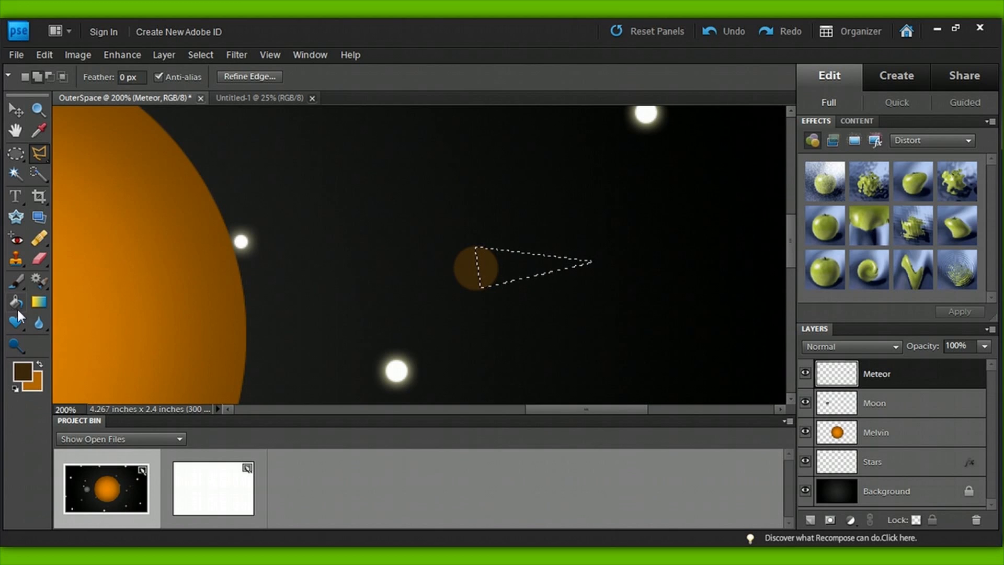
pyautogui.click(17, 283)
pyautogui.hotkey('ctrl', 'd')
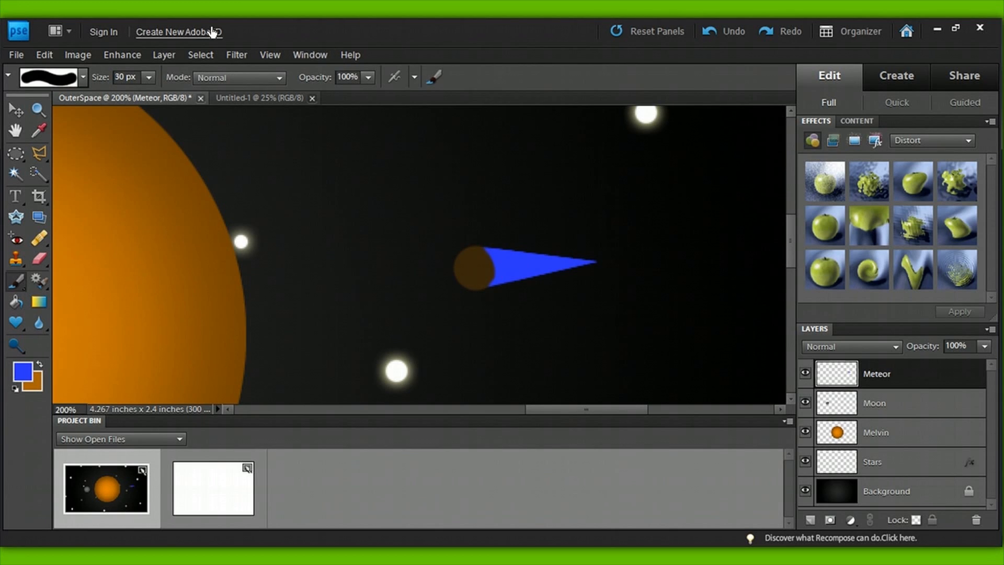
# Step: Apply a Motion Blur to the Meteor layer with an angle of 8° and a distance of 20 pixels
pyautogui.click(230, 54)
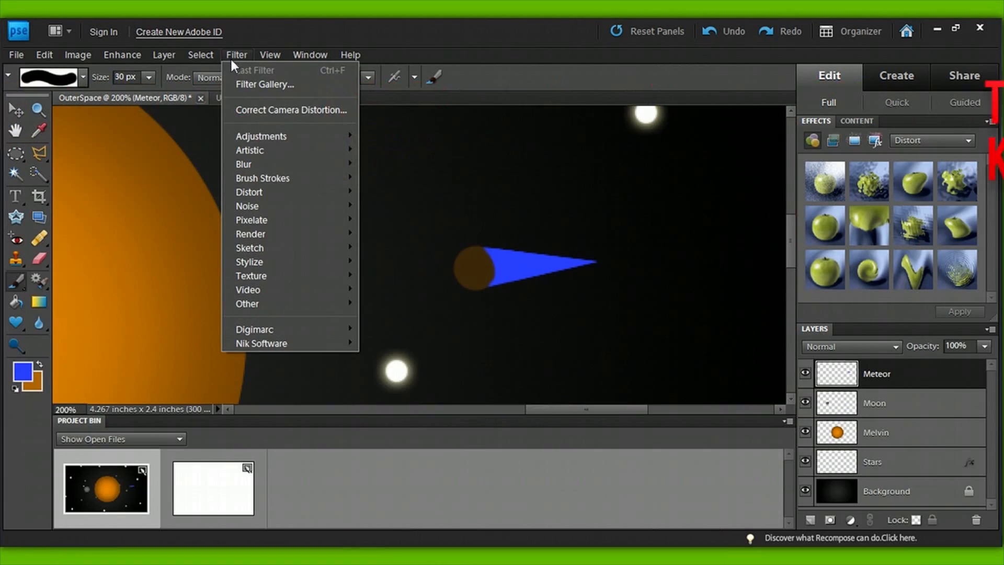
pyautogui.moveTo(261, 163)
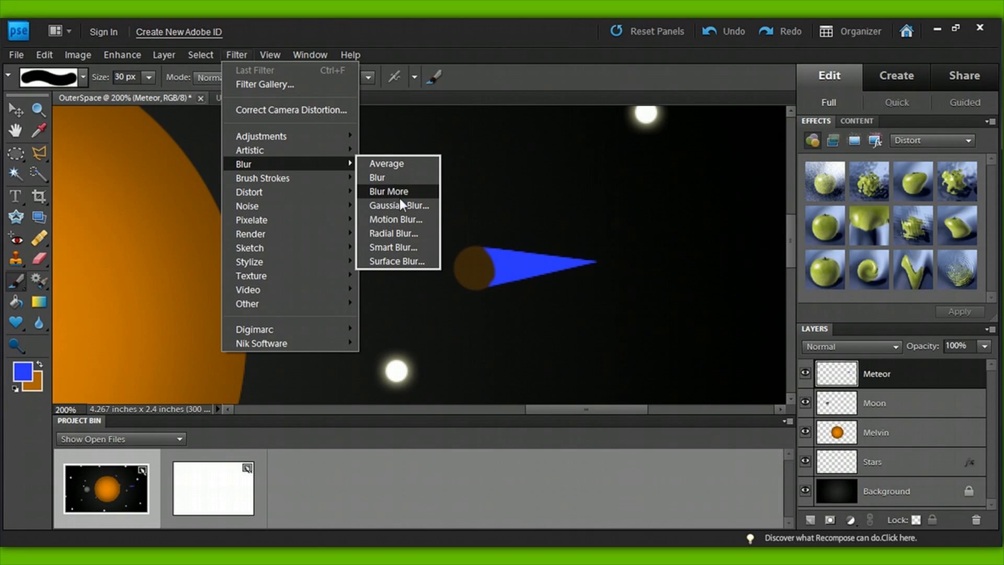
pyautogui.click(410, 219)
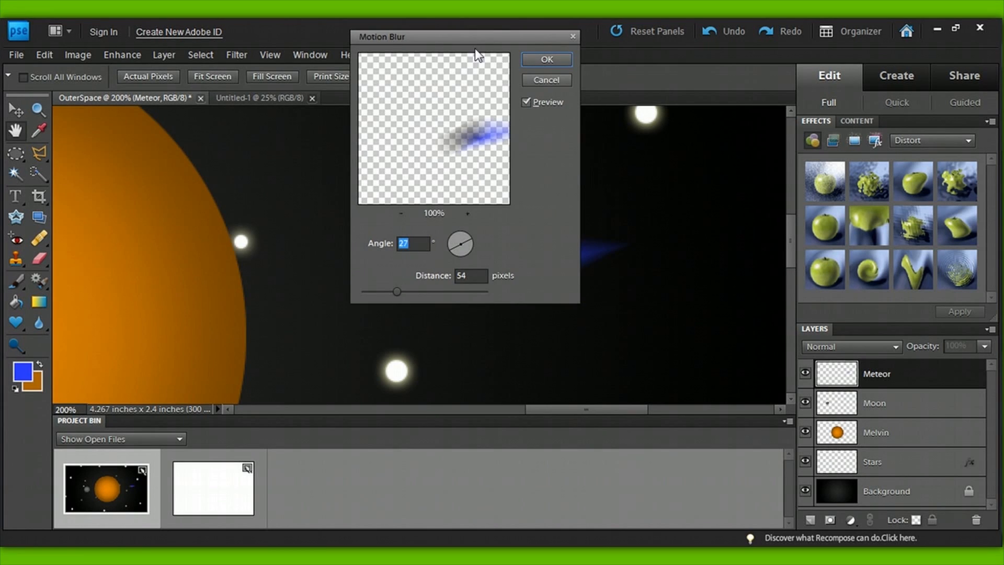
pyautogui.moveTo(472, 35); pyautogui.dragTo(300, 84)
pyautogui.write('7')
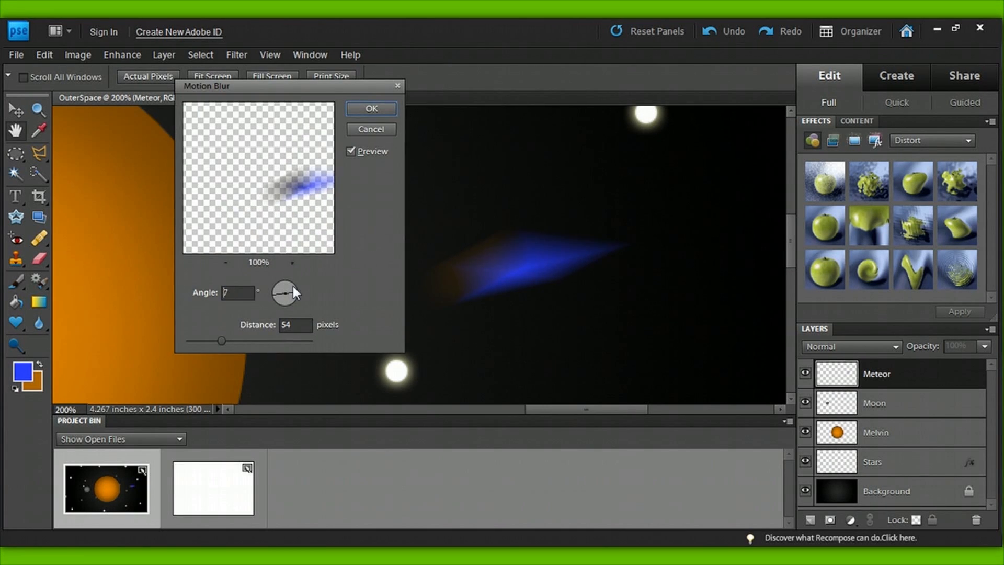
pyautogui.moveTo(337, 288); pyautogui.dragTo(336, 287)
pyautogui.click(249, 327)
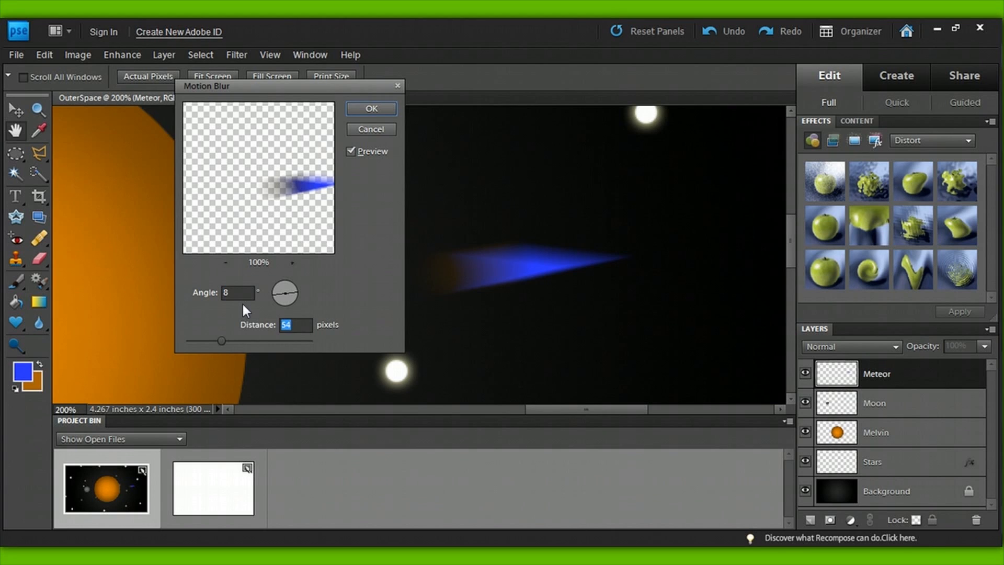
pyautogui.write('20')
pyautogui.press('Return')
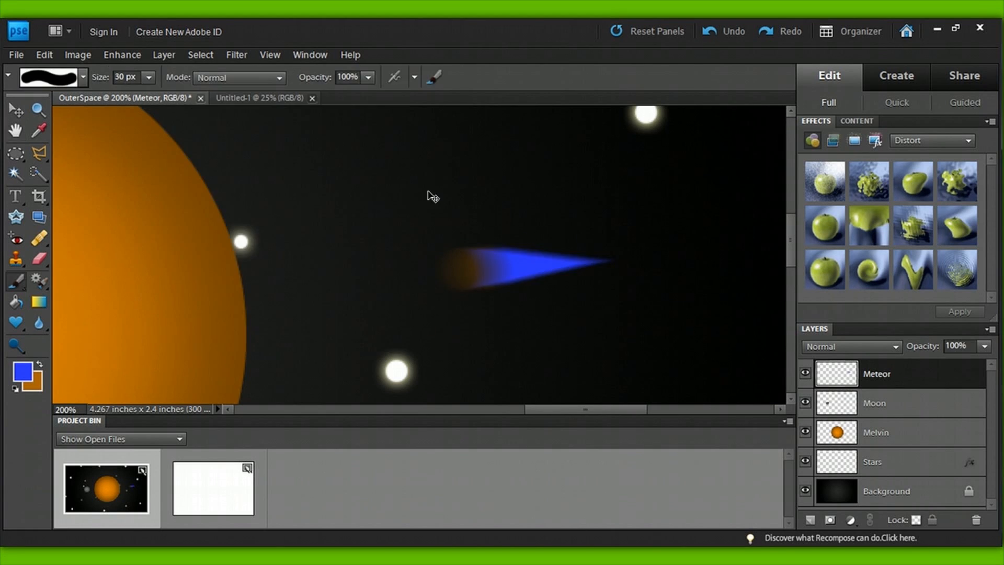
pyautogui.hotkey('ctrl', '-')
pyautogui.hotkey('ctrl', '-')
pyautogui.hotkey('ctrl', '-')
pyautogui.hotkey('ctrl', '+')
pyautogui.hotkey('ctrl', '-')
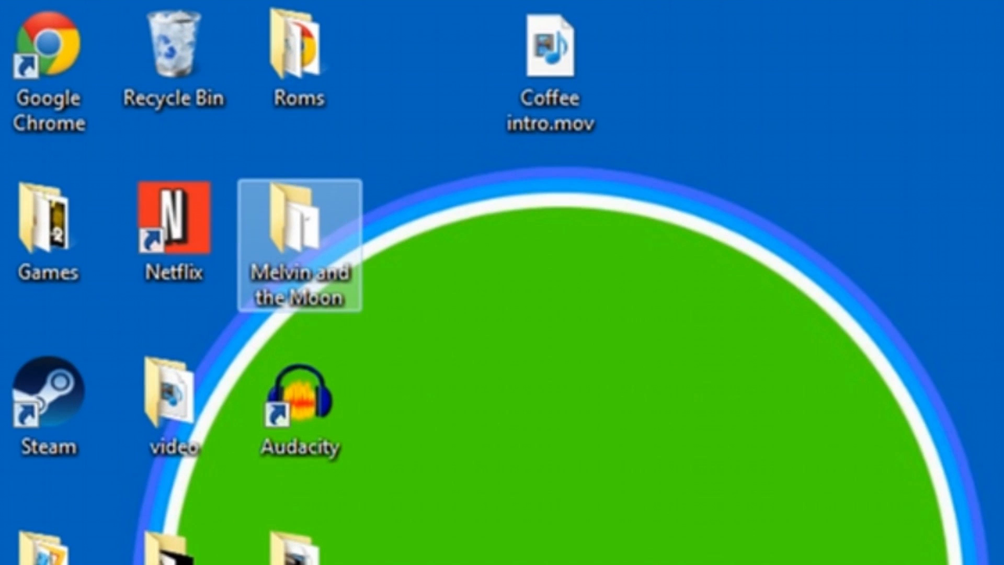
# Step: Switch to the Windows desktop and open the Melvin and the Moon folder
pyautogui.doubleClick(299, 244)
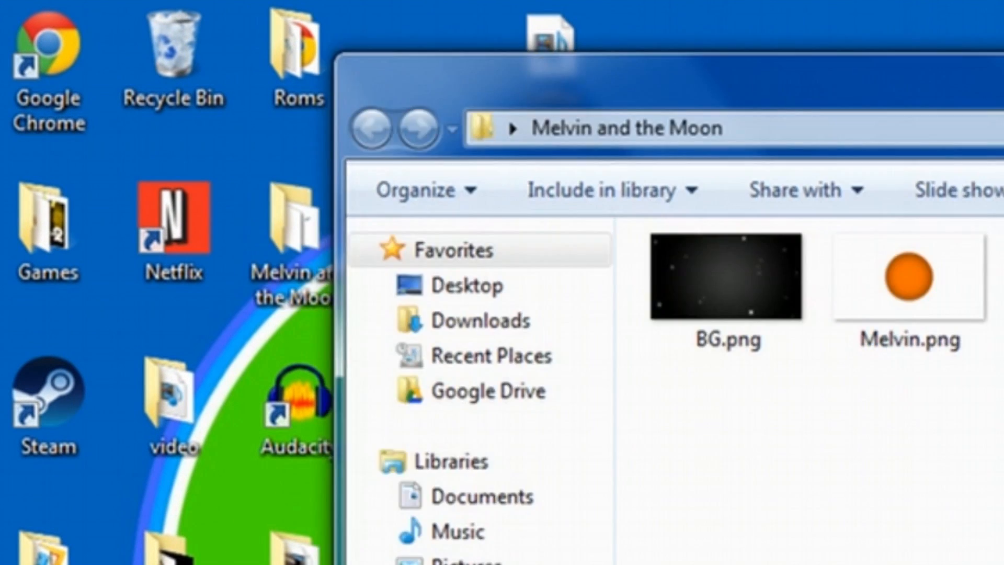